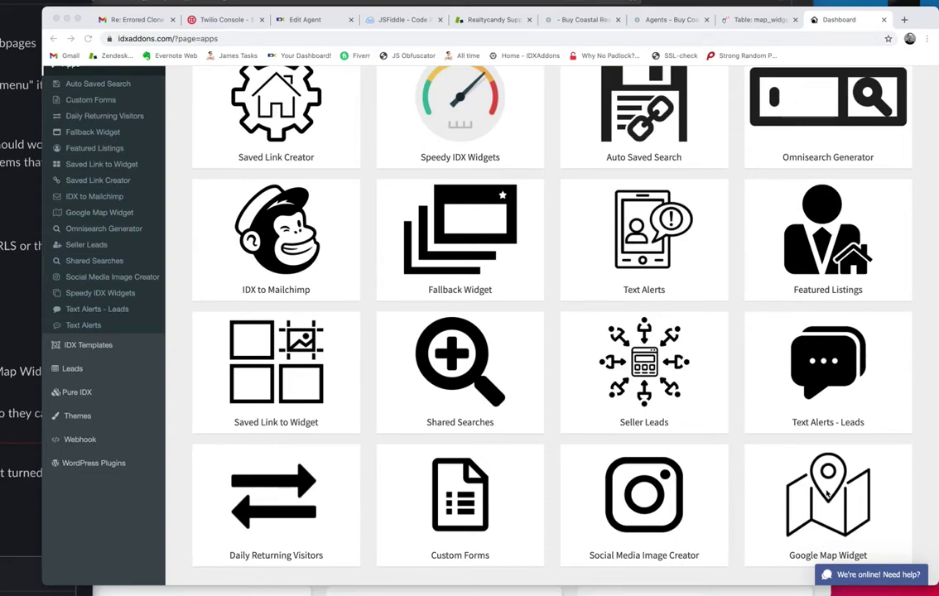
Step: Open the Google Map Widget app from the Apps grid and view its About description
{"action": "left_click", "coordinate": [827, 495]}
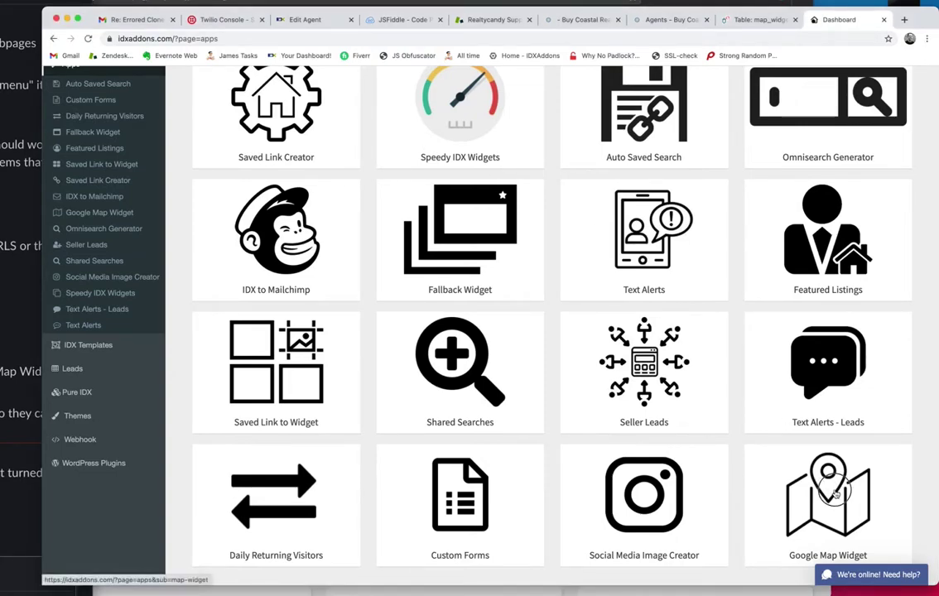
{"action": "left_click", "coordinate": [837, 495]}
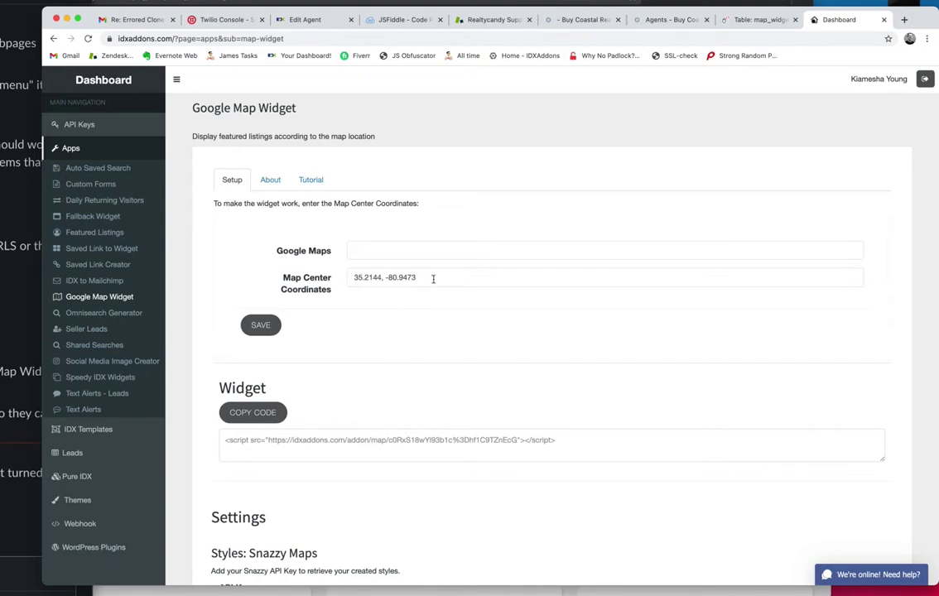
{"action": "left_click", "coordinate": [270, 180]}
{"action": "left_click", "coordinate": [311, 179]}
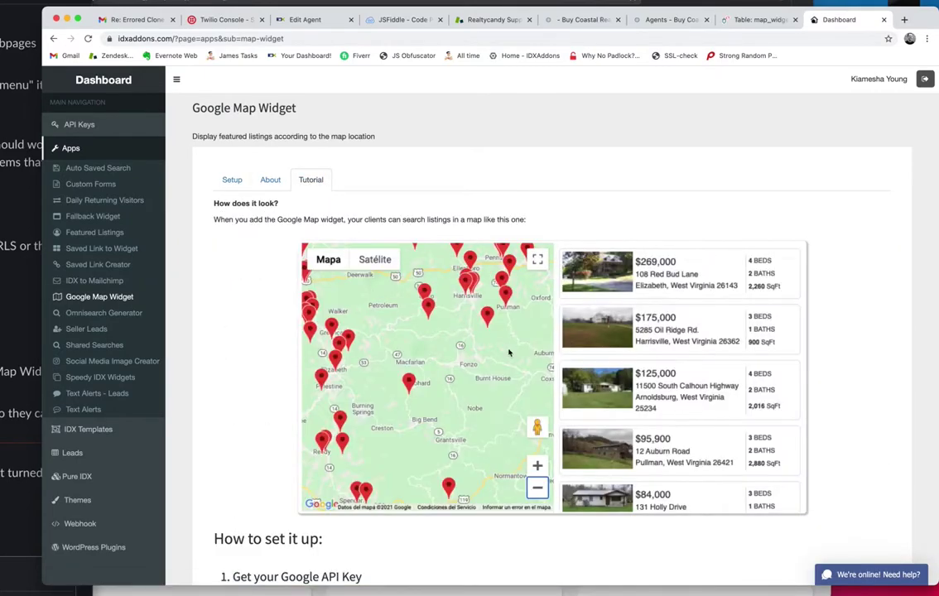
{"action": "scroll", "coordinate": [477, 369], "scroll_direction": "down", "scroll_amount": 5}
{"action": "scroll", "coordinate": [477, 368], "scroll_direction": "down", "scroll_amount": 8}
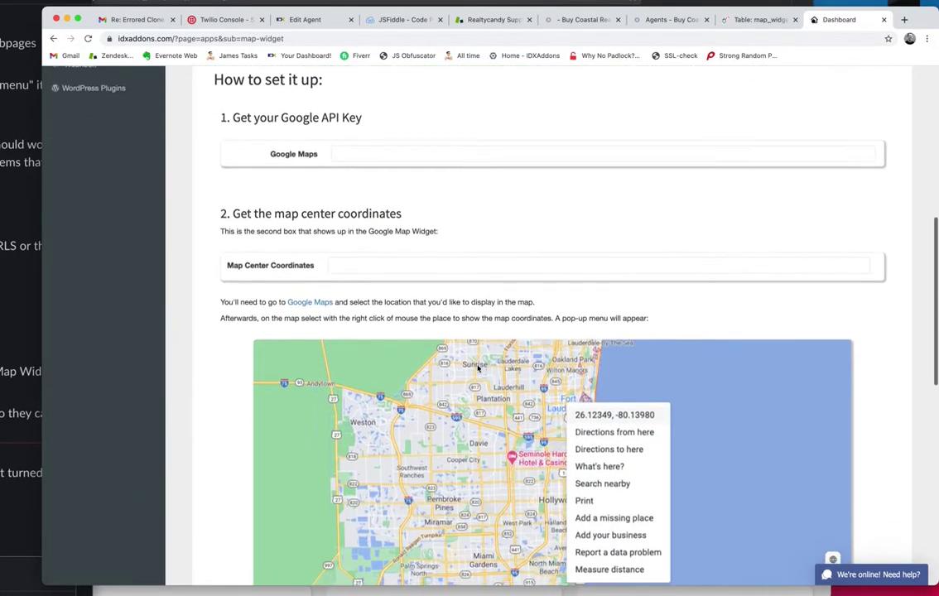
{"action": "scroll", "coordinate": [477, 368], "scroll_direction": "down", "scroll_amount": 8}
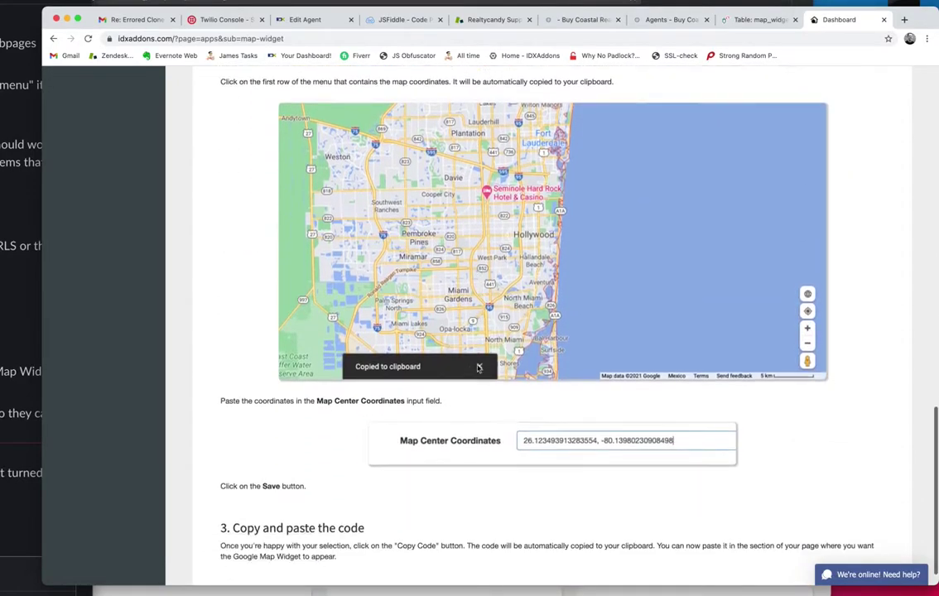
{"action": "scroll", "coordinate": [477, 368], "scroll_direction": "up", "scroll_amount": 10}
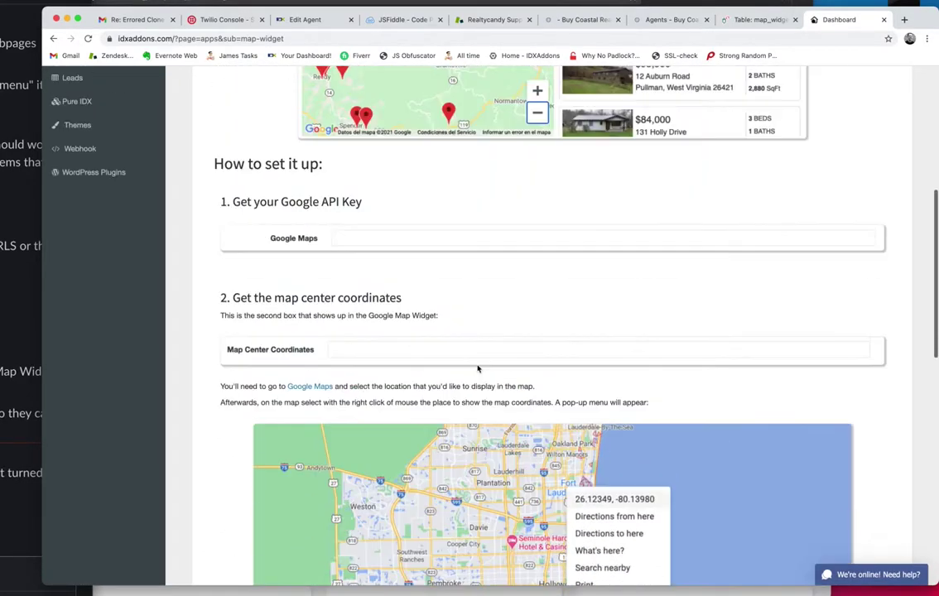
{"action": "scroll", "coordinate": [477, 369], "scroll_direction": "down", "scroll_amount": 1}
{"action": "scroll", "coordinate": [477, 369], "scroll_direction": "down", "scroll_amount": 5}
{"action": "scroll", "coordinate": [477, 369], "scroll_direction": "up", "scroll_amount": 7}
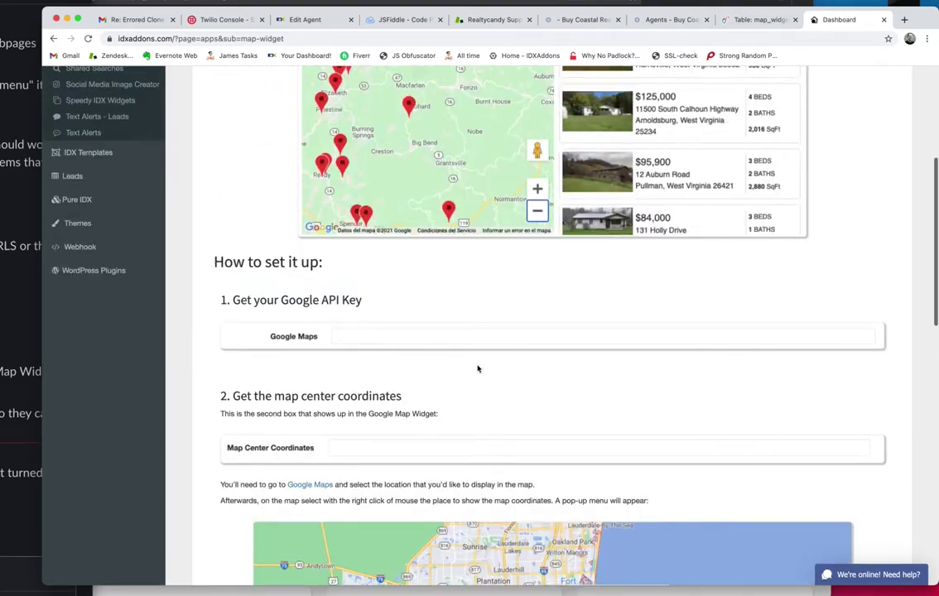
{"action": "scroll", "coordinate": [477, 369], "scroll_direction": "down", "scroll_amount": 5}
{"action": "scroll", "coordinate": [478, 369], "scroll_direction": "down", "scroll_amount": 3}
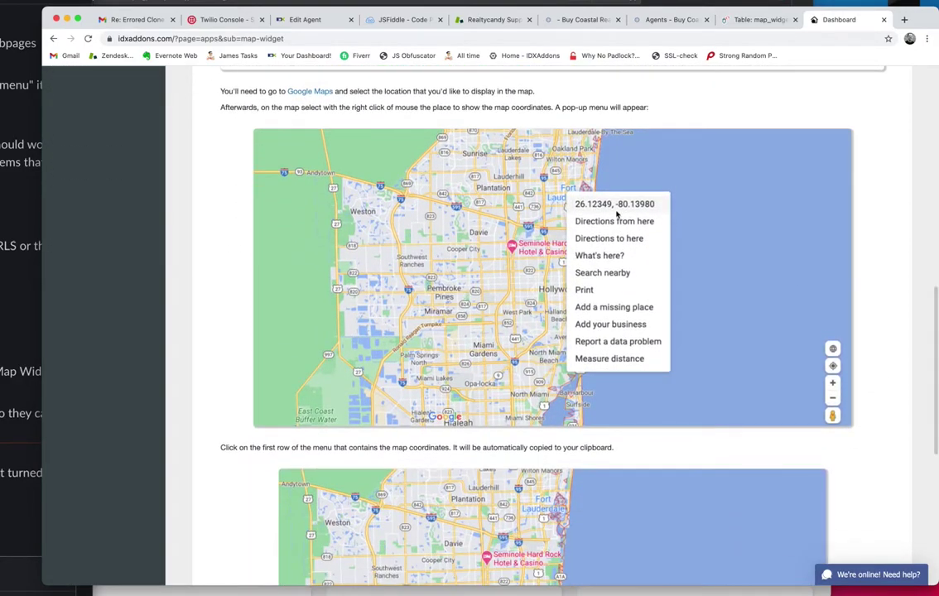
{"action": "scroll", "coordinate": [550, 396], "scroll_direction": "down", "scroll_amount": 1}
{"action": "scroll", "coordinate": [550, 396], "scroll_direction": "down", "scroll_amount": 5}
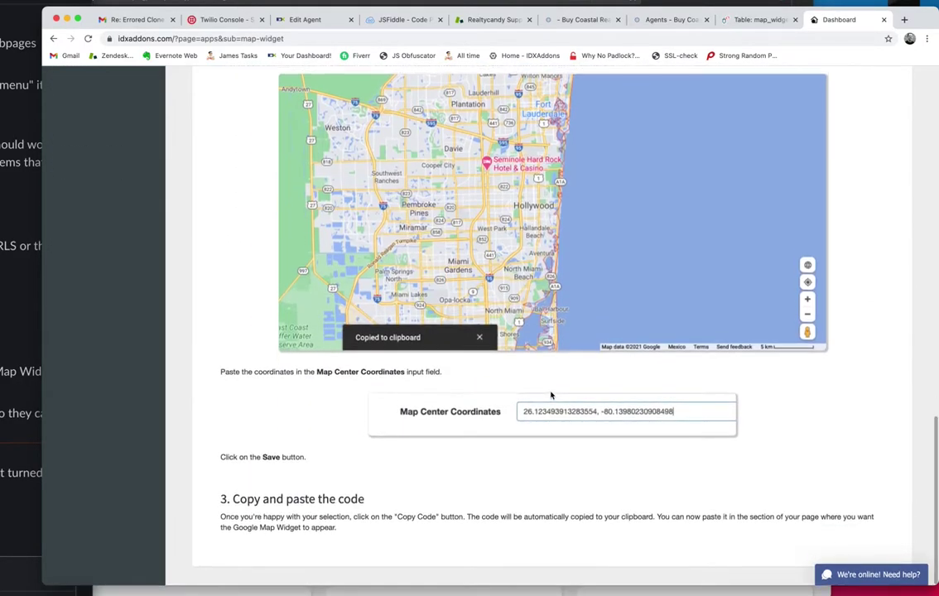
{"action": "scroll", "coordinate": [551, 396], "scroll_direction": "up", "scroll_amount": 15}
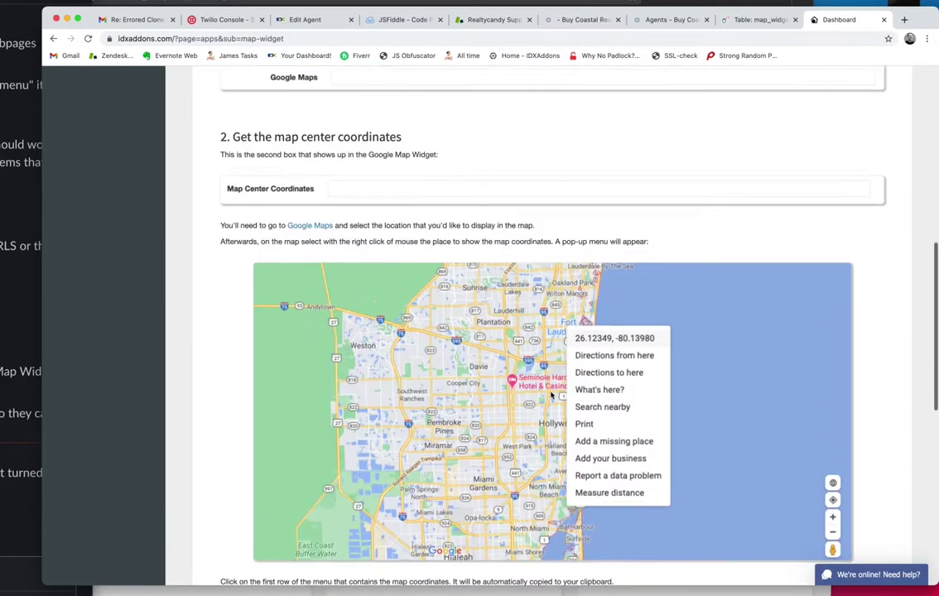
{"action": "left_click", "coordinate": [232, 142]}
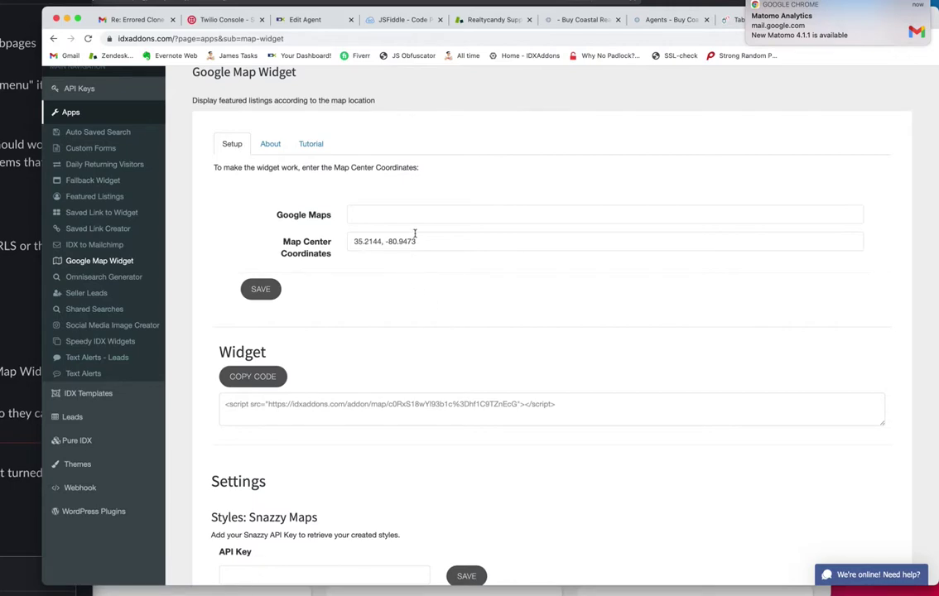
{"action": "scroll", "coordinate": [457, 356], "scroll_direction": "down", "scroll_amount": 1}
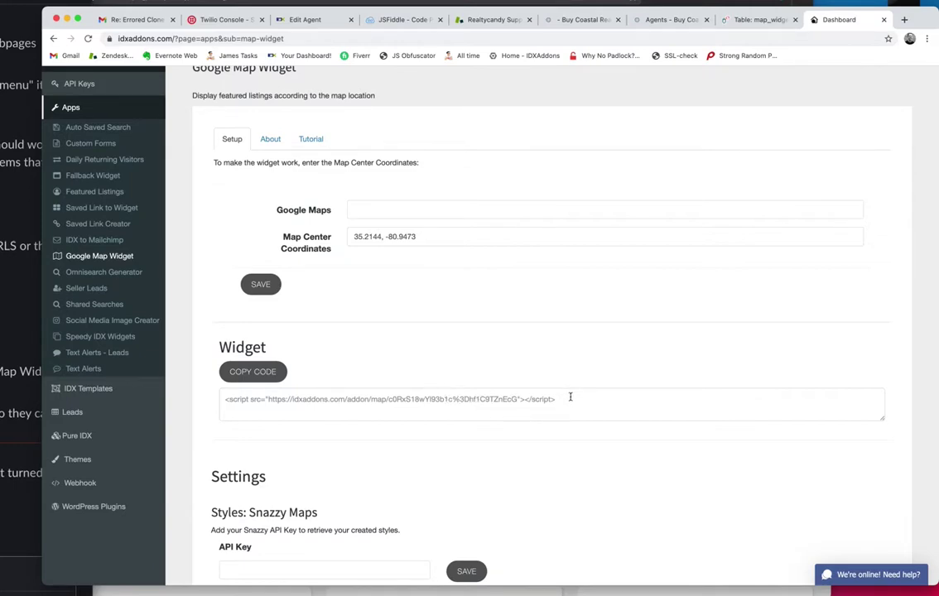
{"action": "scroll", "coordinate": [569, 398], "scroll_direction": "down", "scroll_amount": 9}
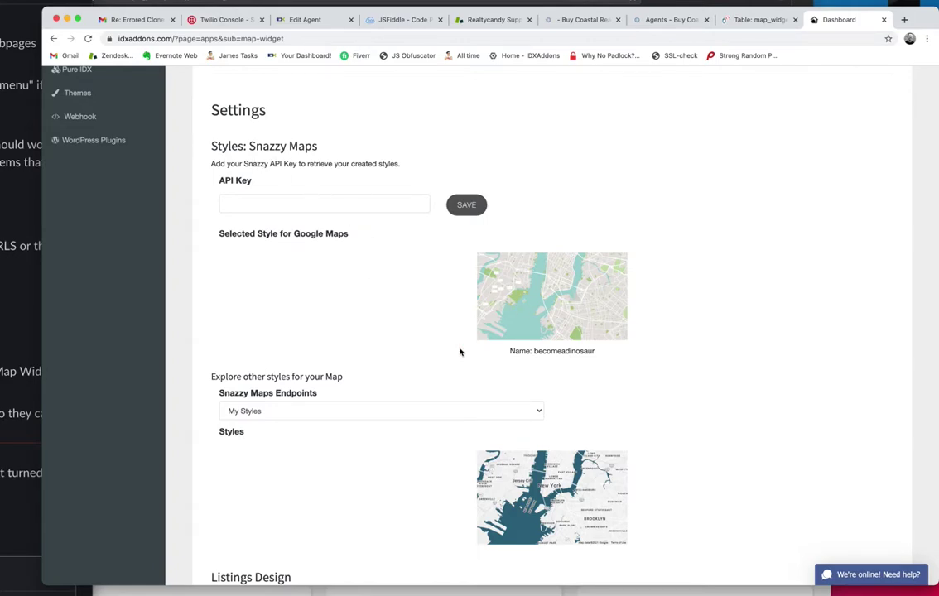
{"action": "scroll", "coordinate": [461, 352], "scroll_direction": "down", "scroll_amount": 3}
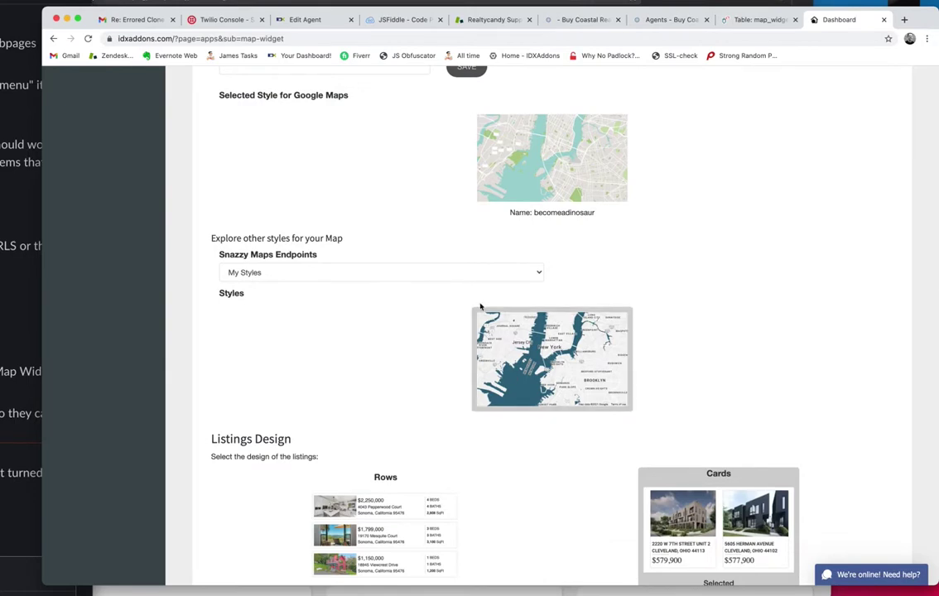
Step: Set the map style to Shades of Grey from the Explore Snazzy Maps endpoint
{"action": "left_click", "coordinate": [454, 272]}
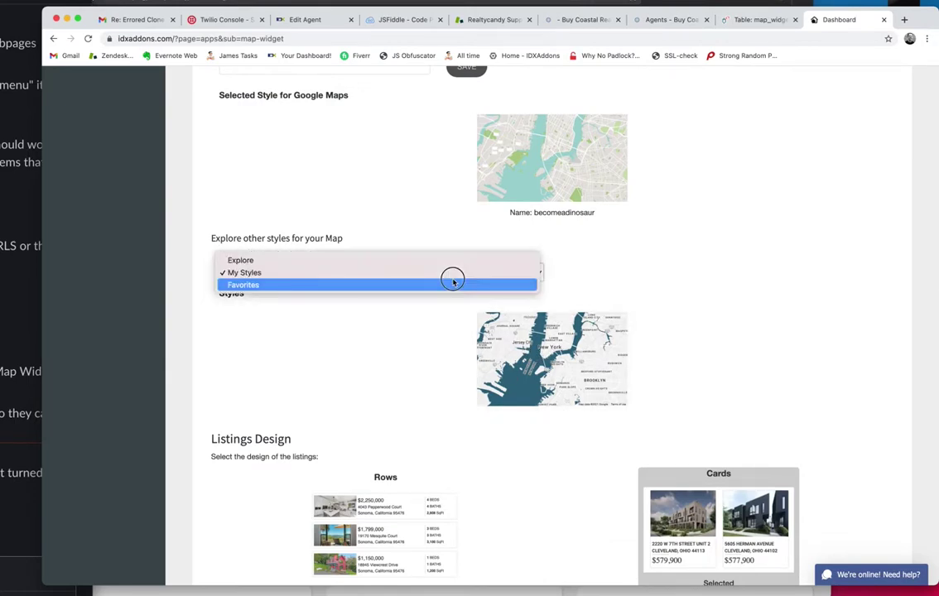
{"action": "left_click", "coordinate": [431, 262]}
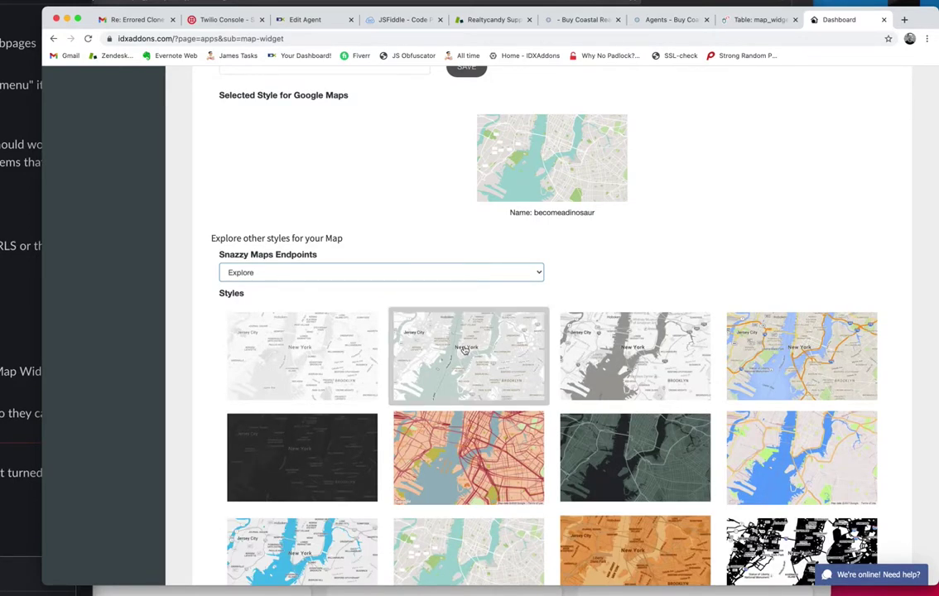
{"action": "left_click", "coordinate": [303, 447]}
{"action": "left_click", "coordinate": [460, 423]}
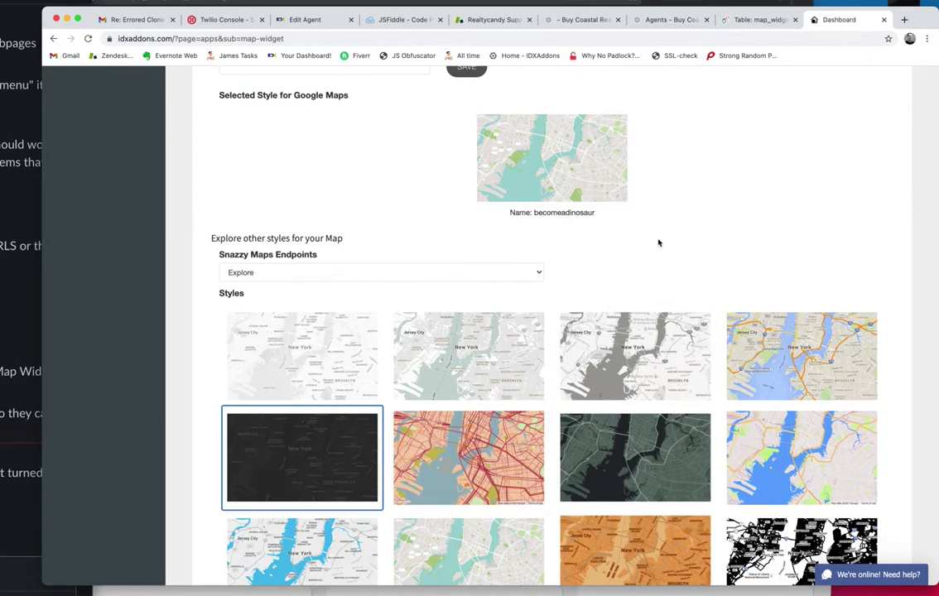
{"action": "scroll", "coordinate": [659, 242], "scroll_direction": "up", "scroll_amount": 3}
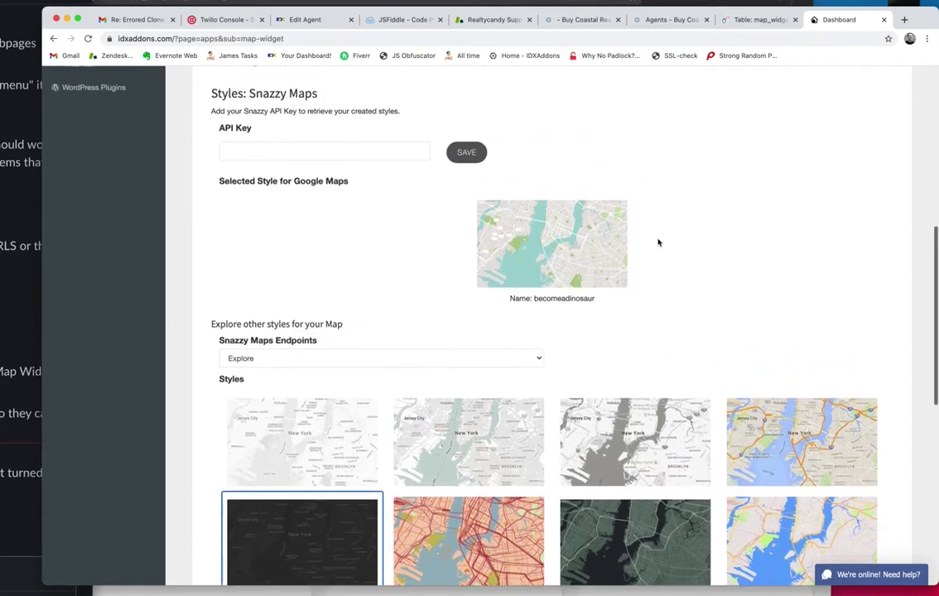
{"action": "scroll", "coordinate": [659, 242], "scroll_direction": "down", "scroll_amount": 5}
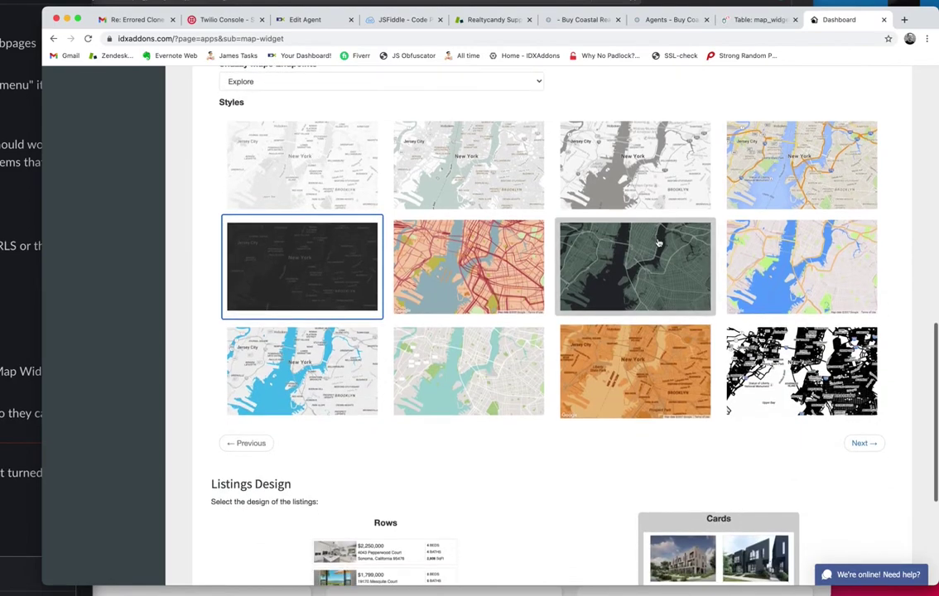
{"action": "scroll", "coordinate": [659, 242], "scroll_direction": "down", "scroll_amount": 2}
{"action": "scroll", "coordinate": [658, 242], "scroll_direction": "up", "scroll_amount": 4}
{"action": "scroll", "coordinate": [659, 242], "scroll_direction": "down", "scroll_amount": 5}
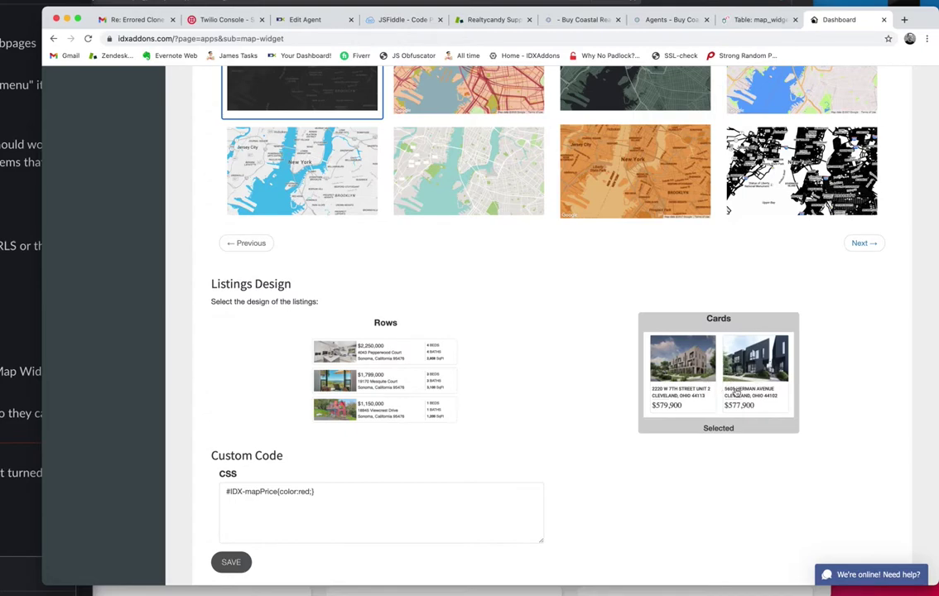
Step: Save the custom CSS #IDX-mapPrice{color:red;} for the map widget
{"action": "left_click", "coordinate": [323, 494]}
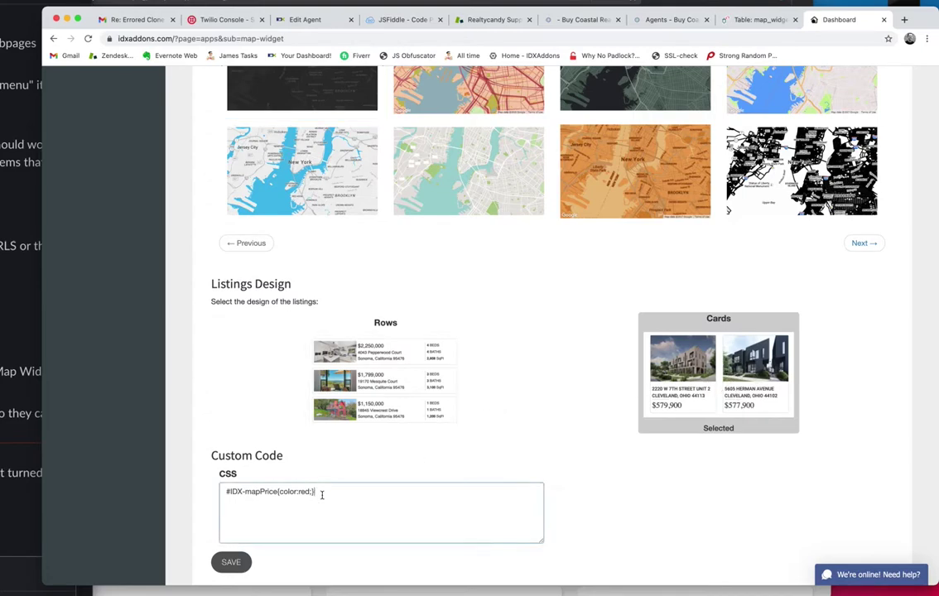
{"action": "left_click", "coordinate": [232, 562]}
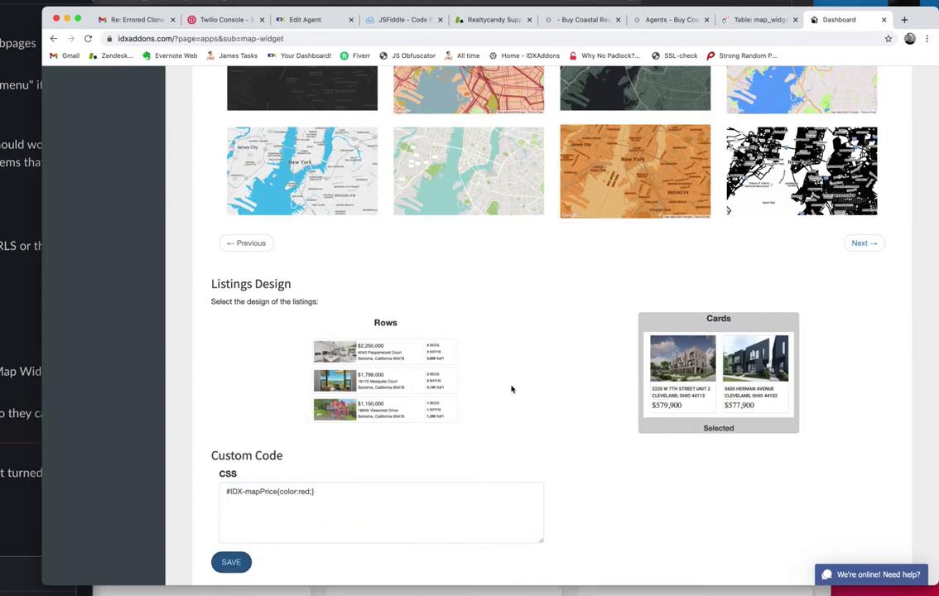
{"action": "scroll", "coordinate": [511, 389], "scroll_direction": "up", "scroll_amount": 5}
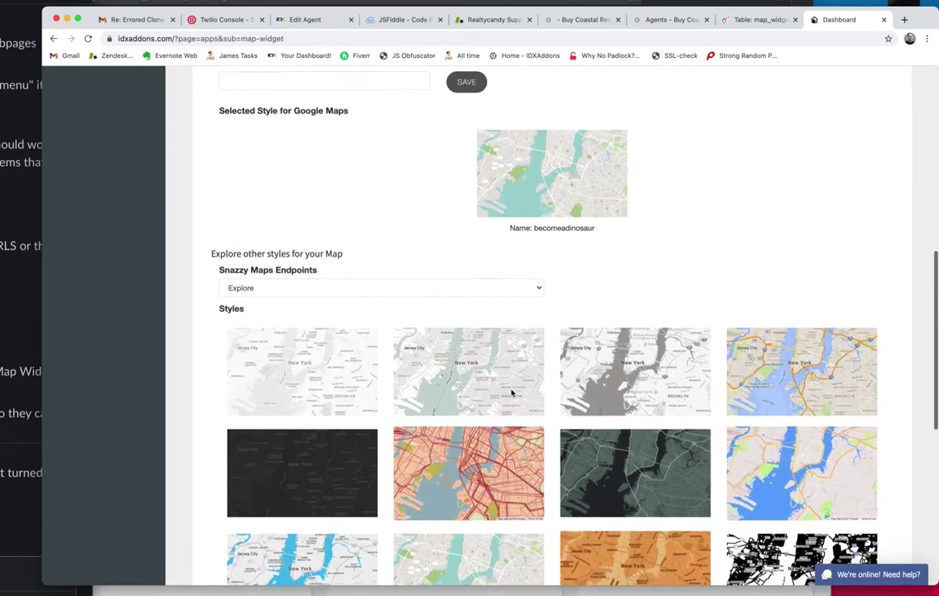
{"action": "scroll", "coordinate": [511, 390], "scroll_direction": "down", "scroll_amount": 5}
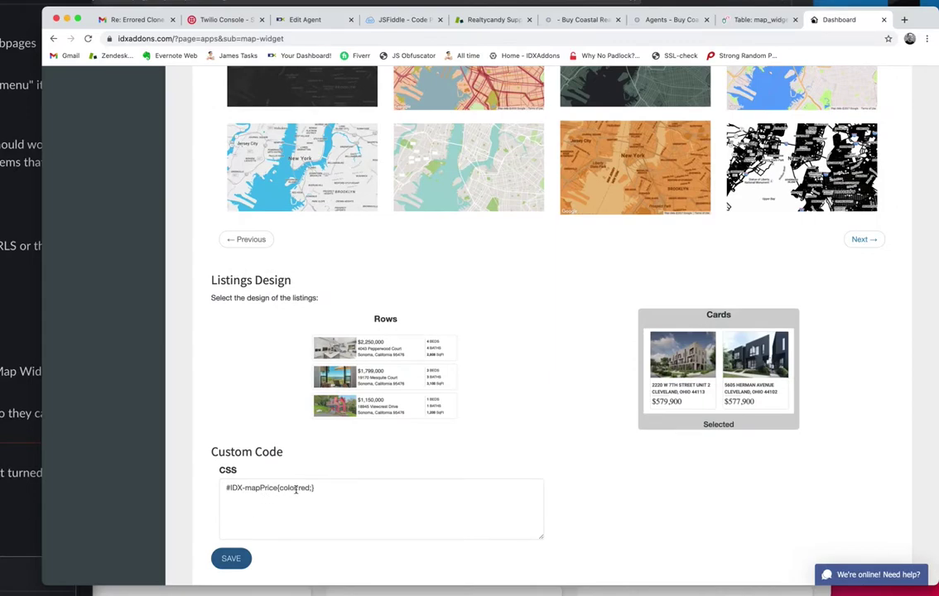
Step: Select the widget's full embed script and switch to the JSFiddle preview
{"action": "scroll", "coordinate": [465, 336], "scroll_direction": "up", "scroll_amount": 8}
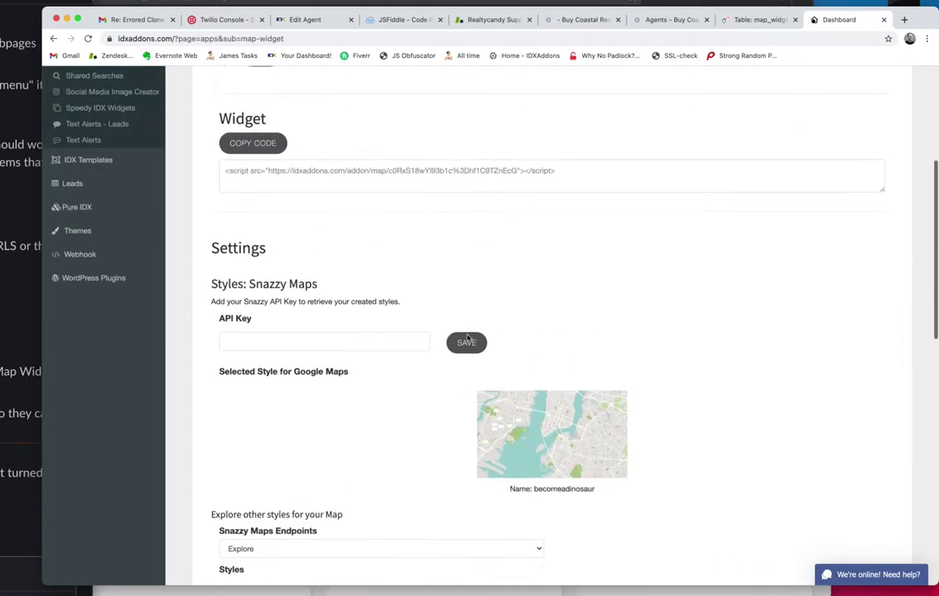
{"action": "left_click", "coordinate": [390, 179]}
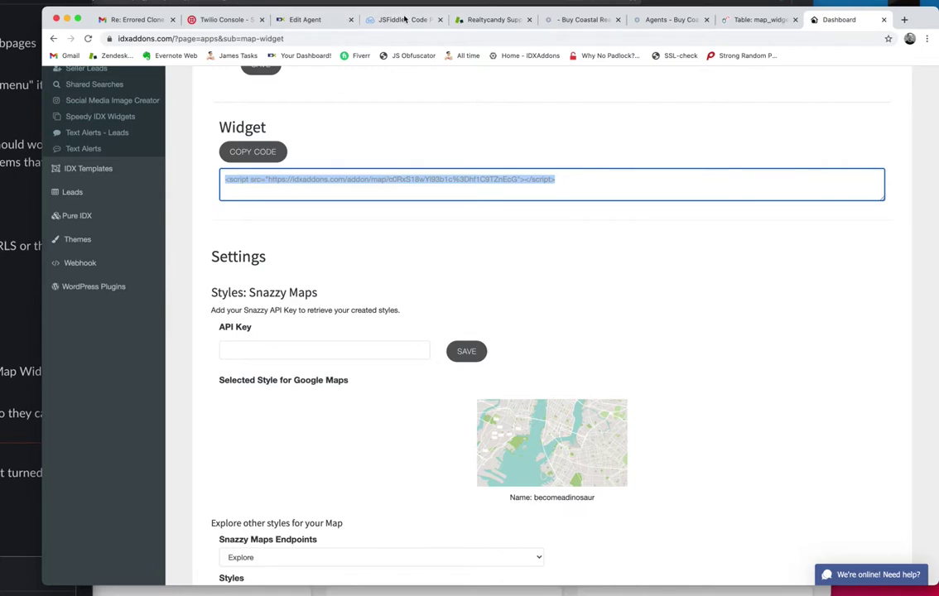
{"action": "left_click", "coordinate": [399, 19]}
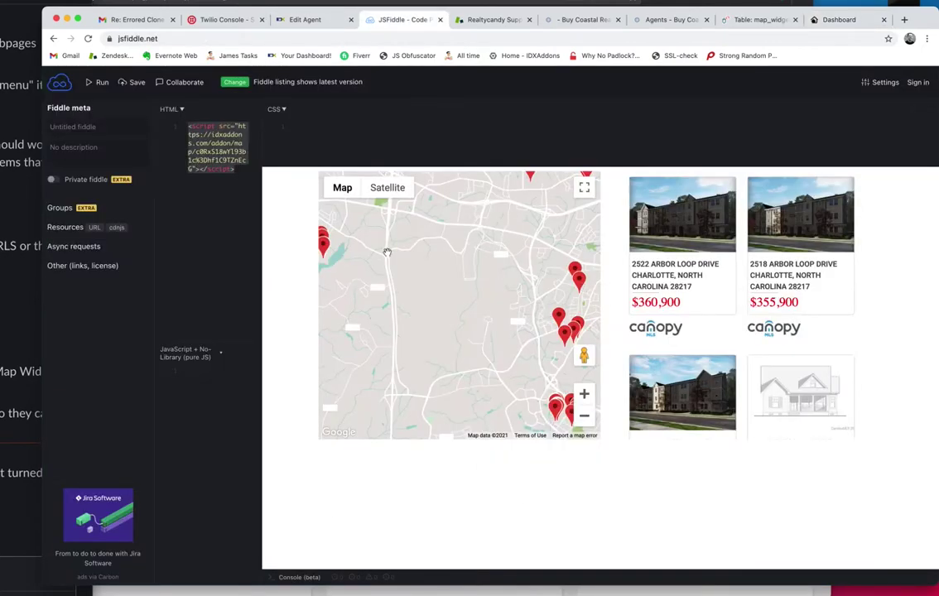
Step: Widen the JSFiddle code panes and run the fiddle to refresh the widget preview
{"action": "left_click_drag", "start_coordinate": [260, 156], "coordinate": [380, 156]}
{"action": "left_click", "coordinate": [324, 160]}
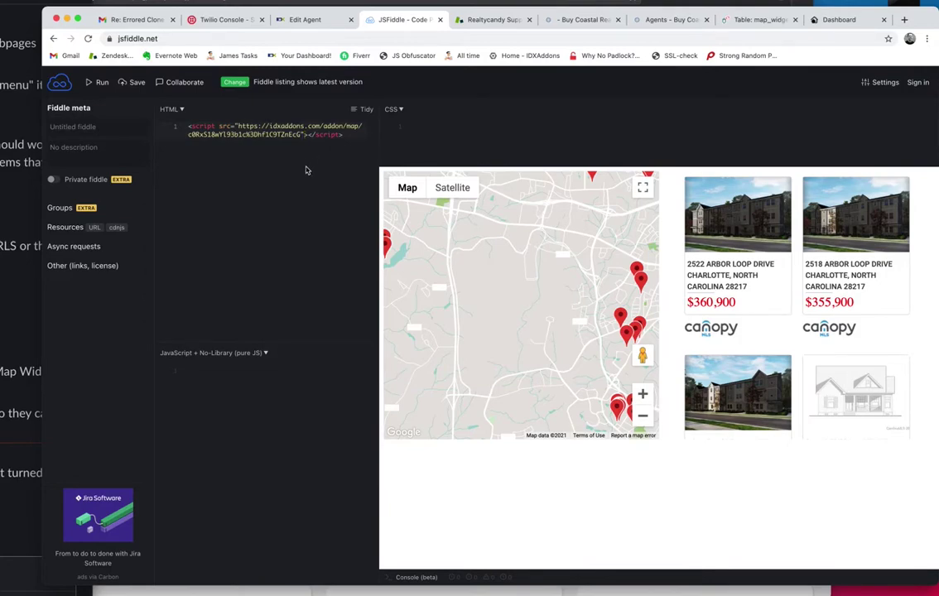
{"action": "left_click", "coordinate": [98, 82]}
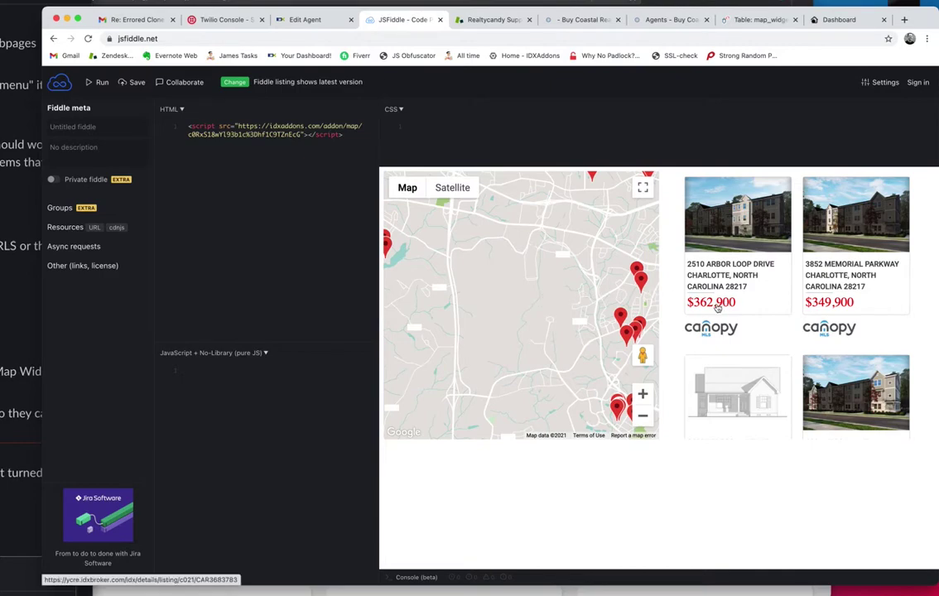
Step: Browse the listing cards, zoom out one level, and pan the map to central Charlotte
{"action": "scroll", "coordinate": [743, 363], "scroll_direction": "down", "scroll_amount": 3}
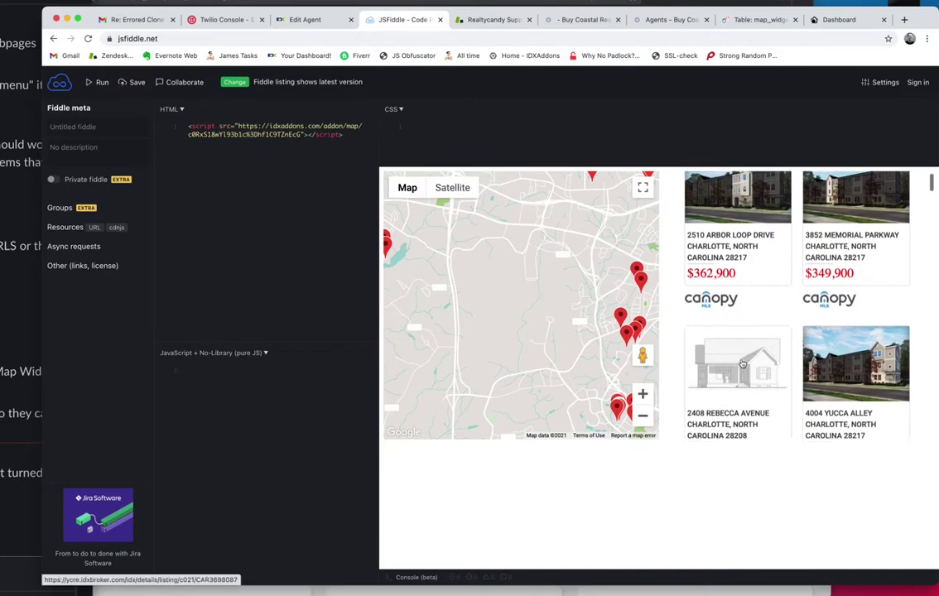
{"action": "scroll", "coordinate": [742, 363], "scroll_direction": "down", "scroll_amount": 10}
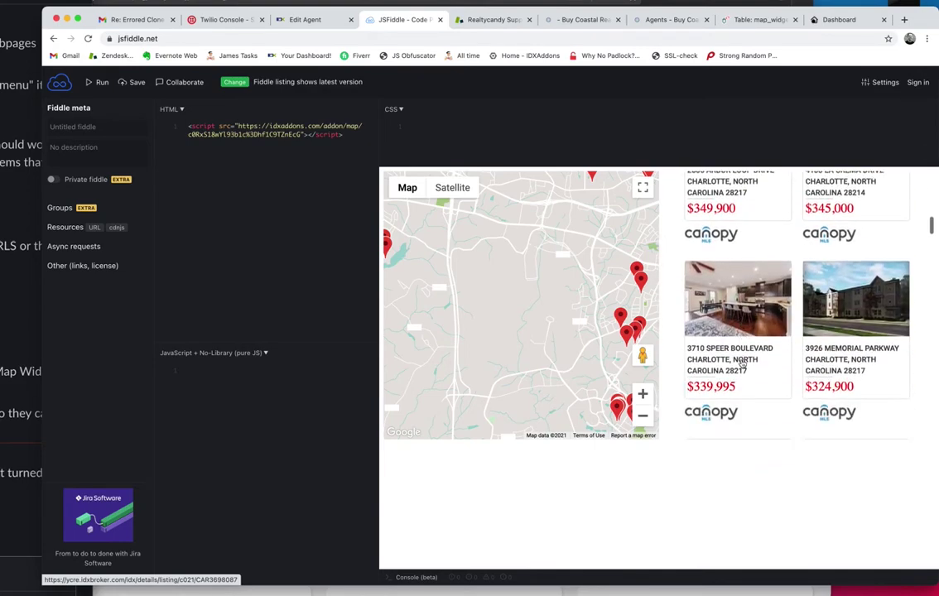
{"action": "scroll", "coordinate": [742, 363], "scroll_direction": "down", "scroll_amount": 3}
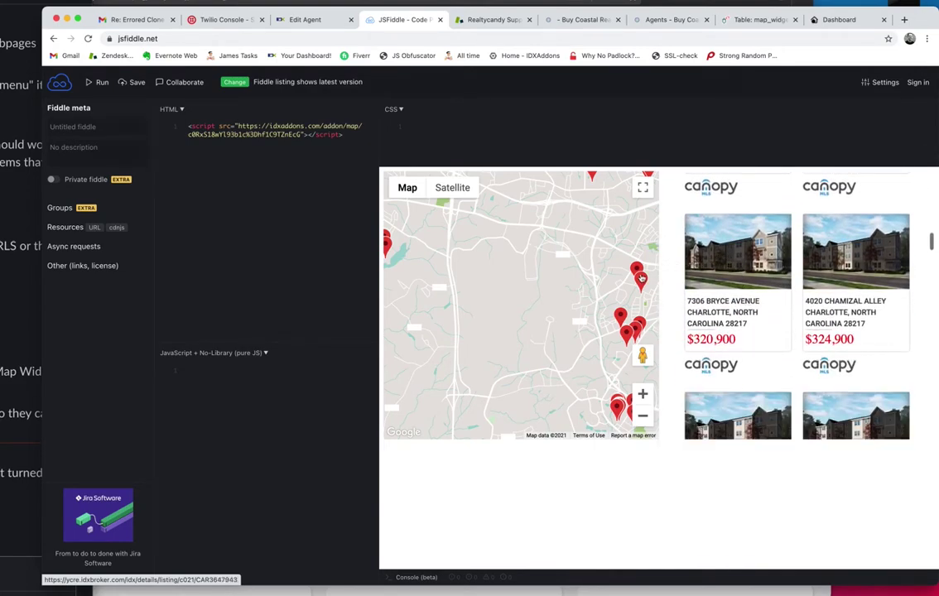
{"action": "scroll", "coordinate": [742, 363], "scroll_direction": "down", "scroll_amount": 5}
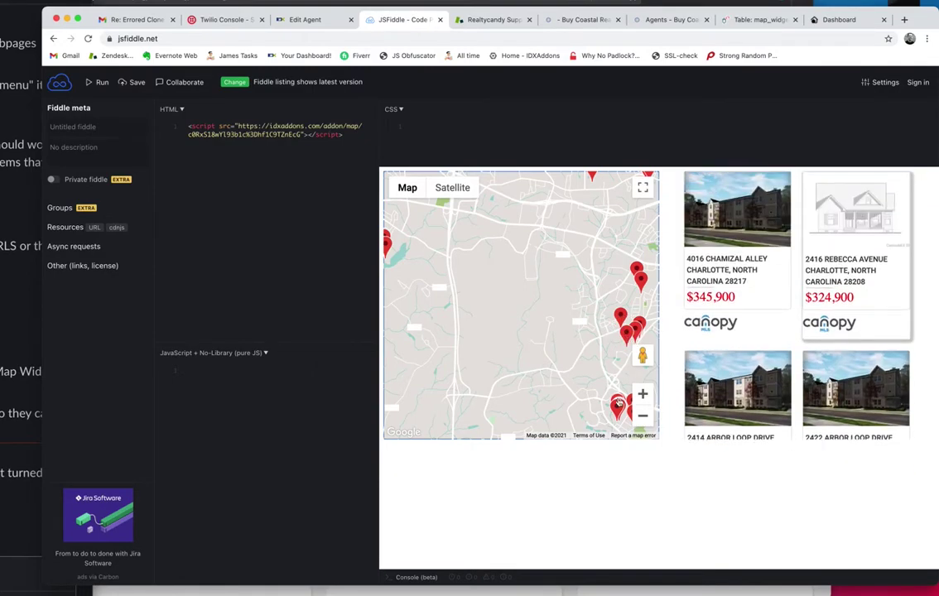
{"action": "left_click_drag", "start_coordinate": [557, 342], "coordinate": [454, 316]}
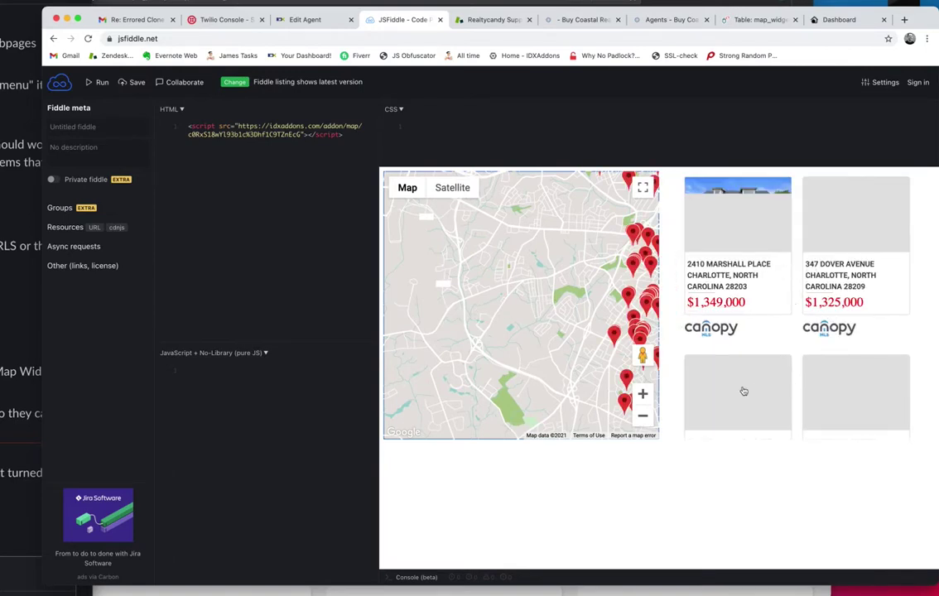
{"action": "left_click", "coordinate": [642, 421]}
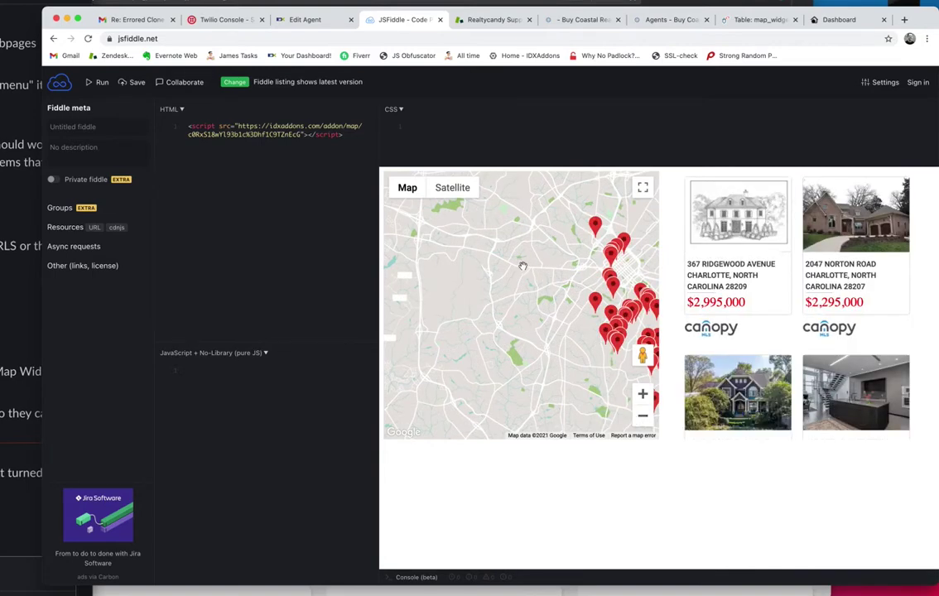
{"action": "left_click", "coordinate": [551, 287]}
{"action": "left_click_drag", "start_coordinate": [552, 287], "coordinate": [468, 317]}
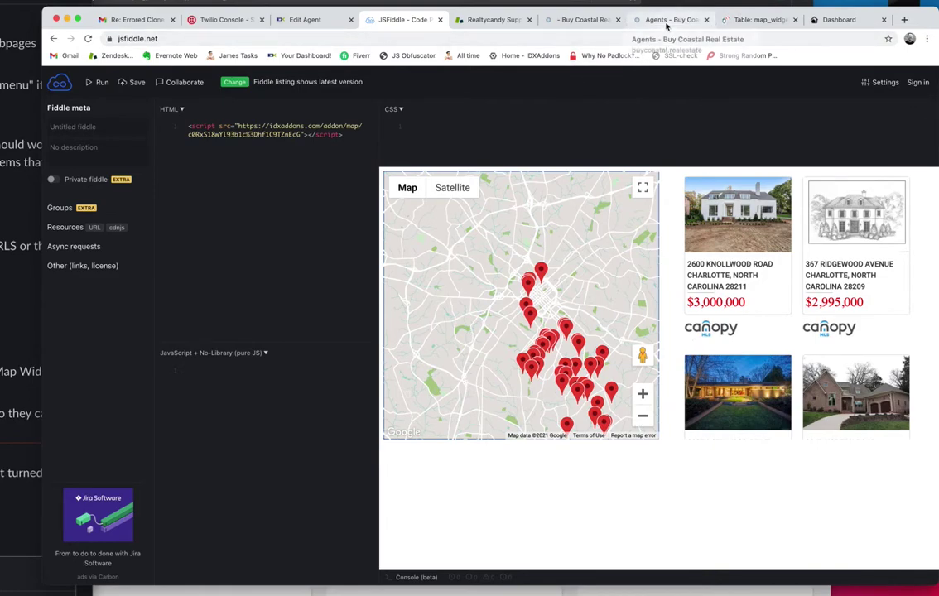
Step: Back in the widget settings, change Listings Design from Cards to Rows and confirm
{"action": "left_click", "coordinate": [829, 23]}
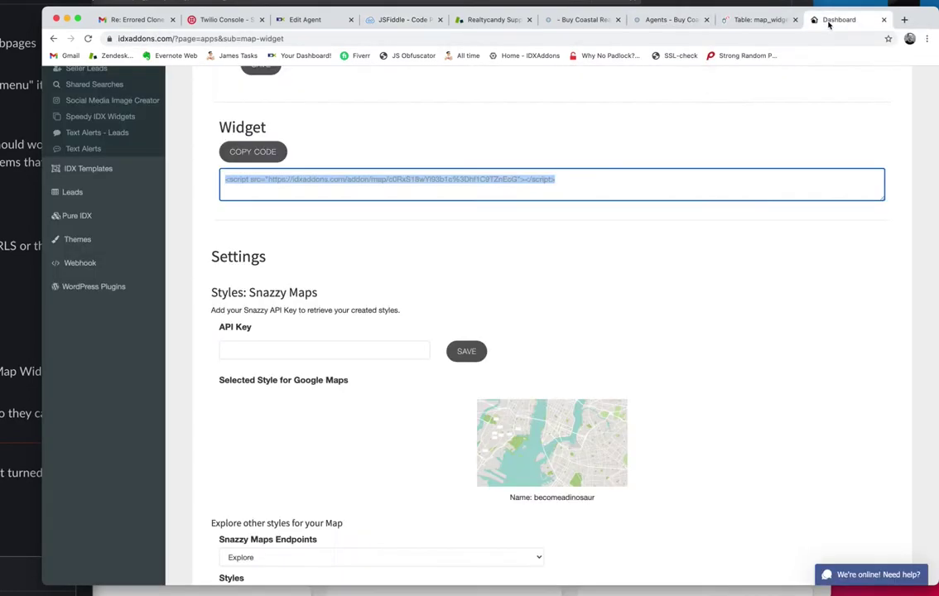
{"action": "scroll", "coordinate": [603, 375], "scroll_direction": "down", "scroll_amount": 10}
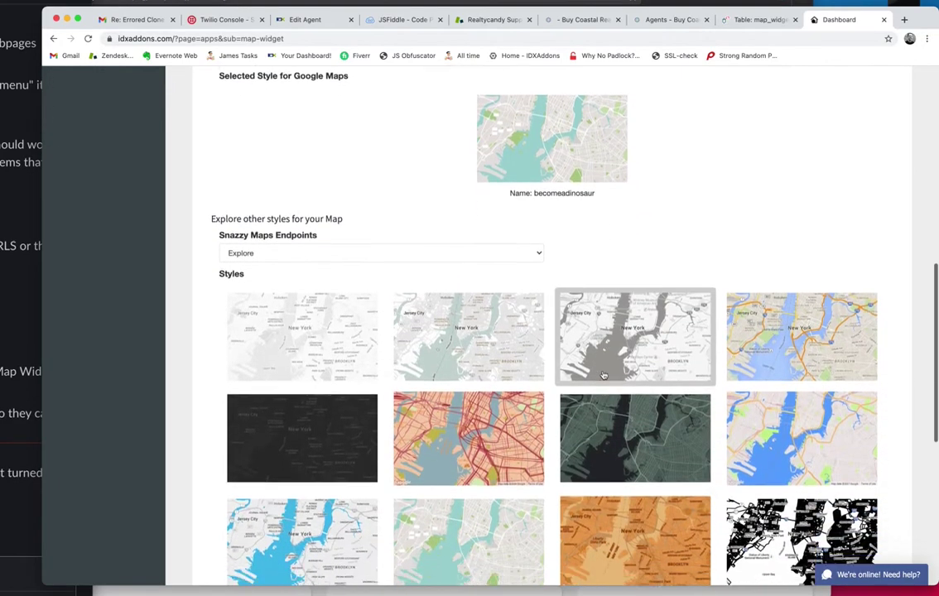
{"action": "scroll", "coordinate": [604, 375], "scroll_direction": "down", "scroll_amount": 1}
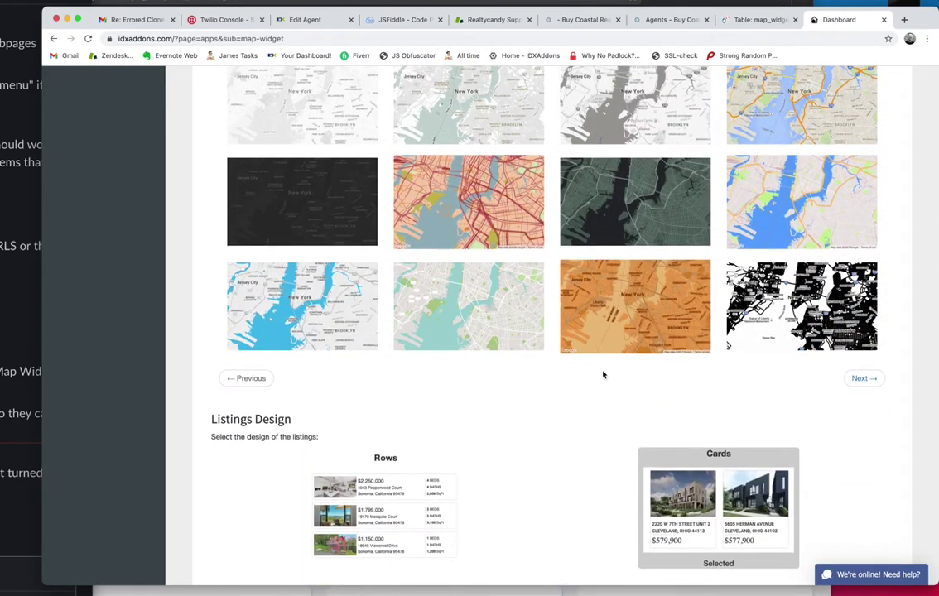
{"action": "scroll", "coordinate": [603, 375], "scroll_direction": "down", "scroll_amount": 5}
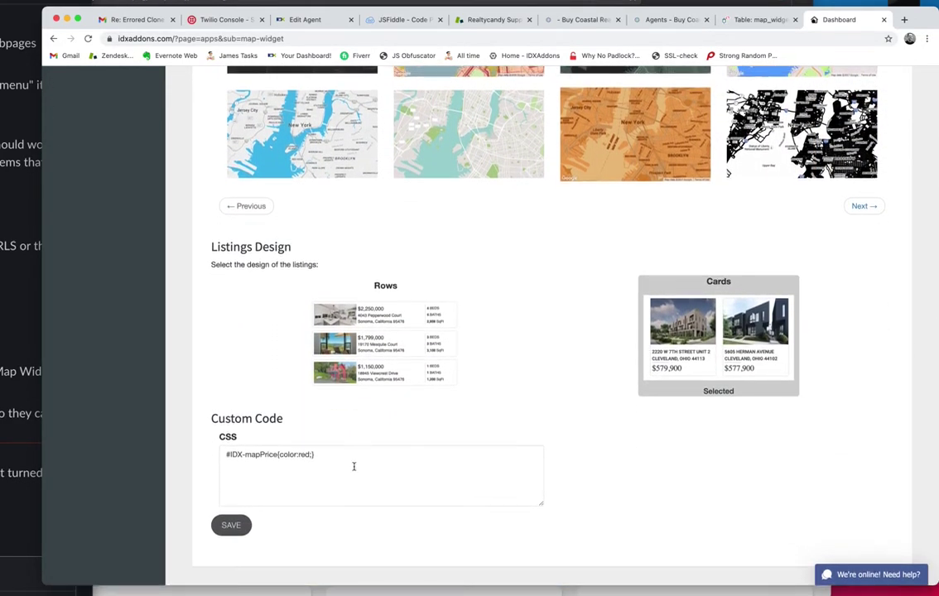
{"action": "triple_click", "coordinate": [353, 466]}
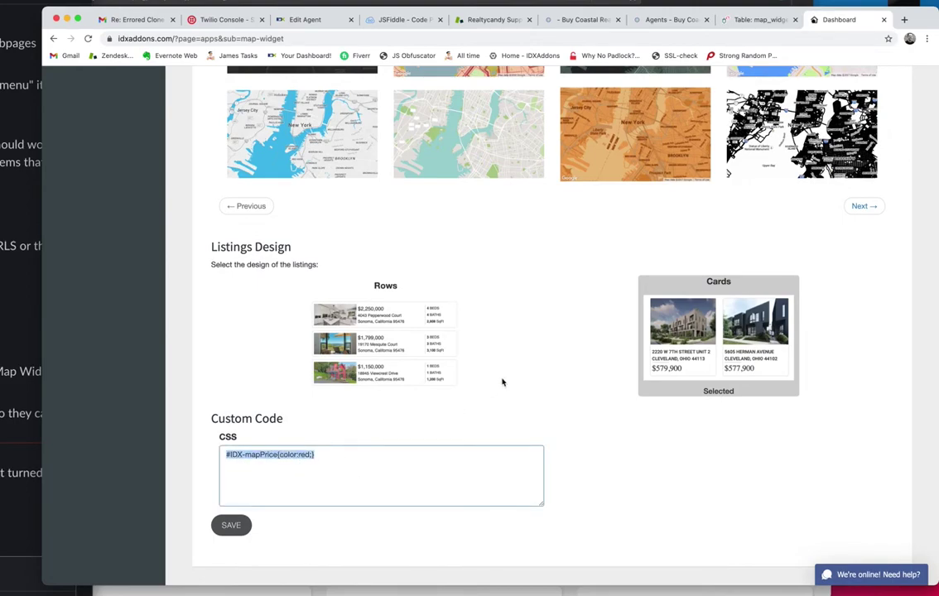
{"action": "scroll", "coordinate": [502, 382], "scroll_direction": "up", "scroll_amount": 15}
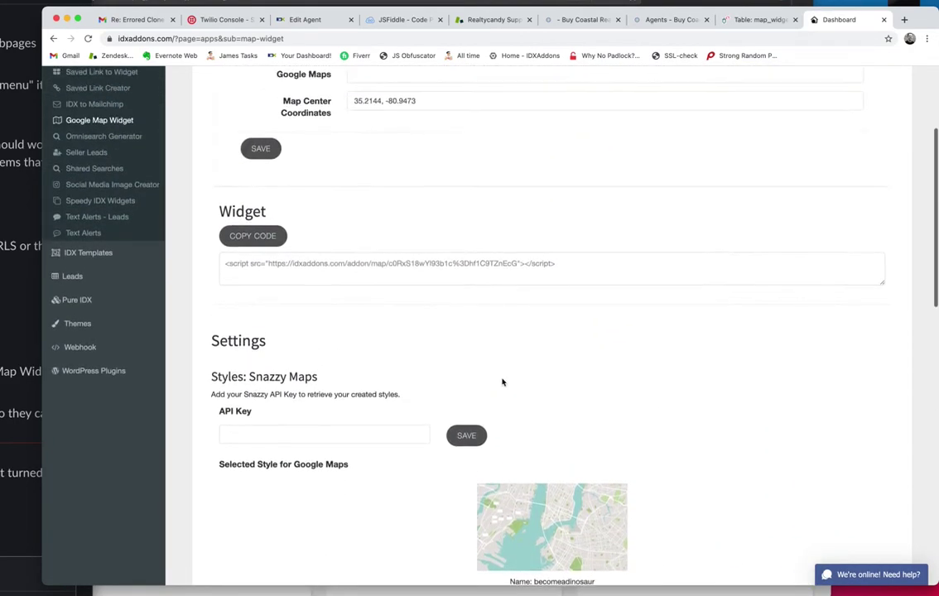
{"action": "scroll", "coordinate": [502, 382], "scroll_direction": "down", "scroll_amount": 12}
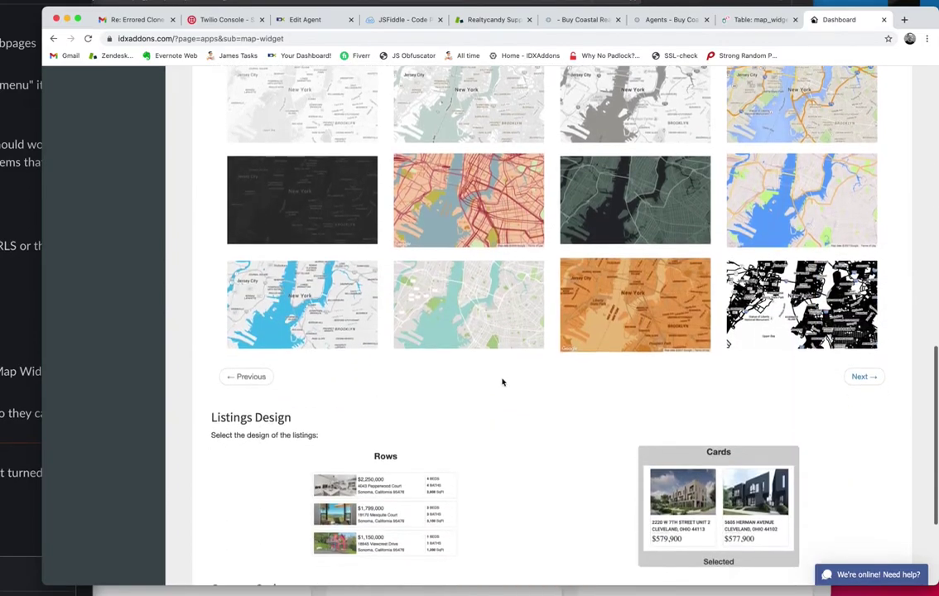
{"action": "scroll", "coordinate": [502, 382], "scroll_direction": "down", "scroll_amount": 3}
{"action": "left_click", "coordinate": [344, 323]}
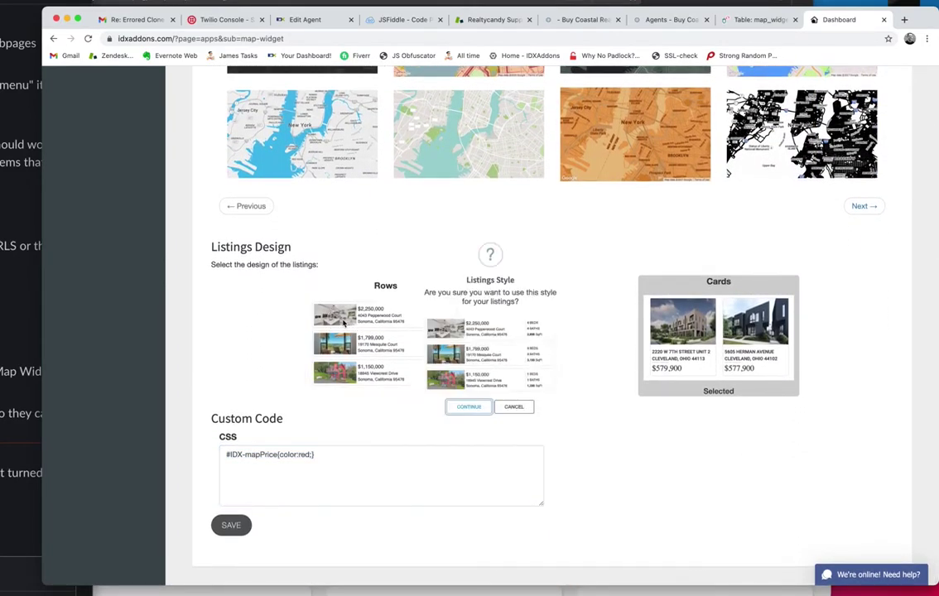
{"action": "left_click", "coordinate": [457, 422]}
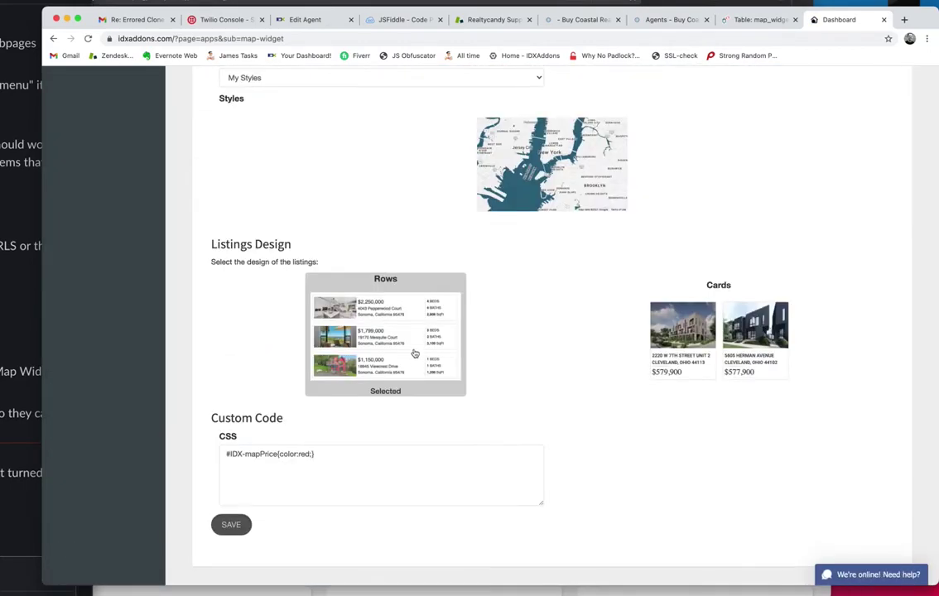
{"action": "scroll", "coordinate": [508, 333], "scroll_direction": "up", "scroll_amount": 5}
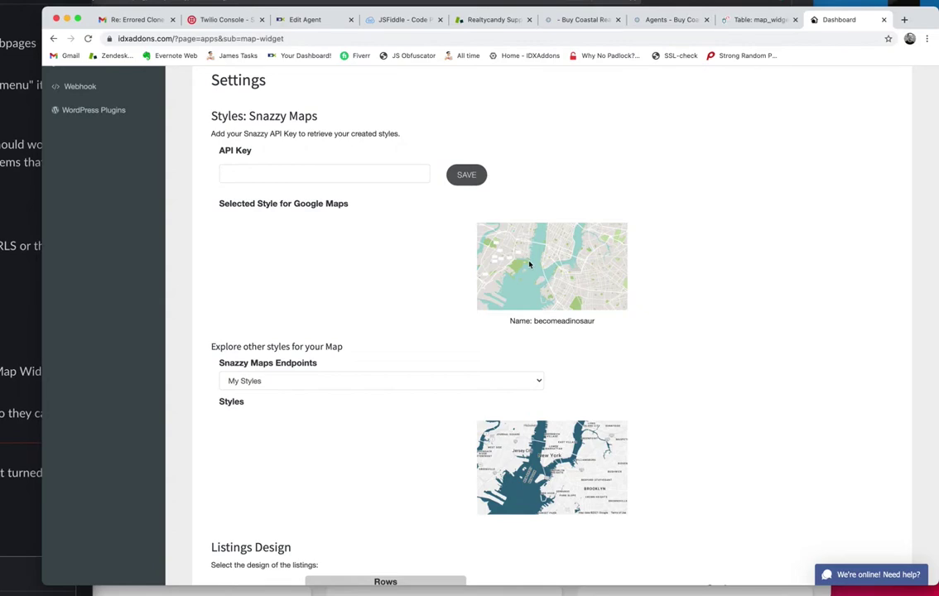
Step: Apply the Ultra Light with Labels style from the Explore Snazzy Maps endpoint
{"action": "left_click", "coordinate": [441, 381]}
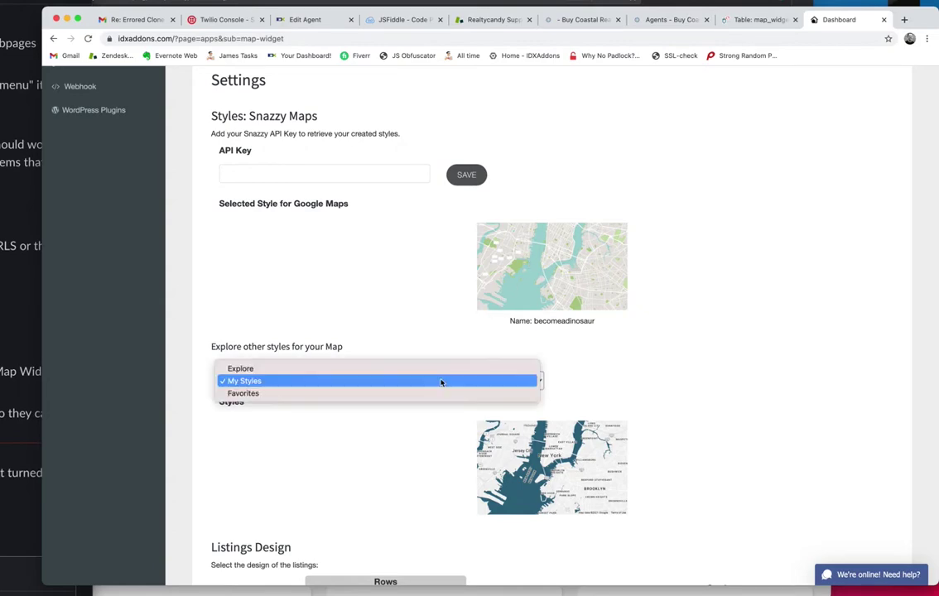
{"action": "left_click", "coordinate": [430, 370]}
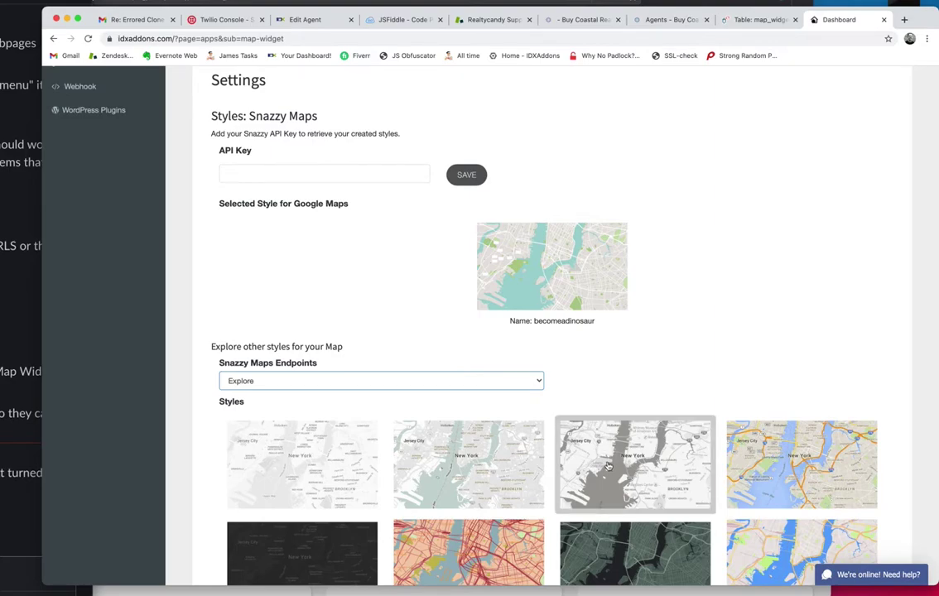
{"action": "left_click", "coordinate": [237, 443]}
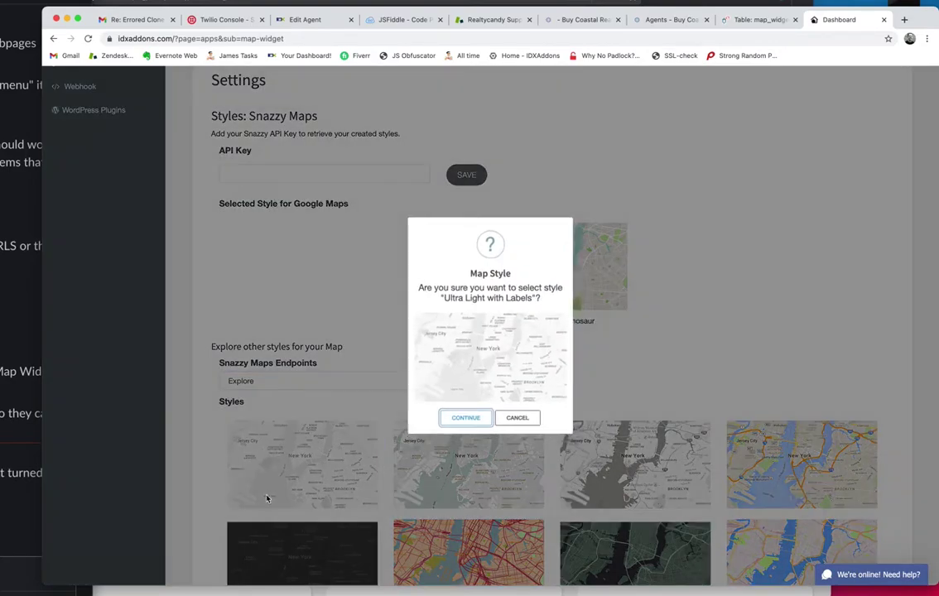
{"action": "left_click", "coordinate": [462, 421]}
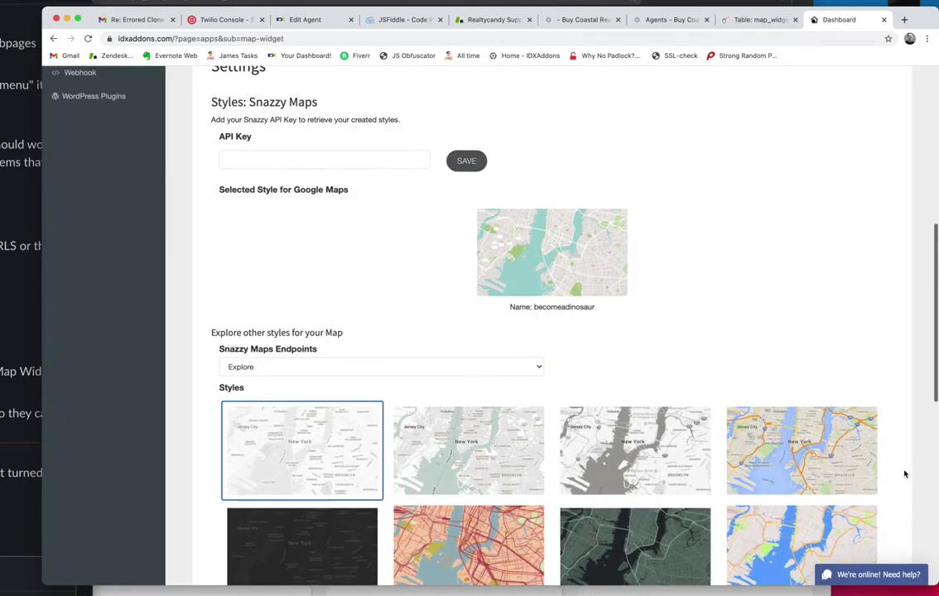
{"action": "scroll", "coordinate": [905, 473], "scroll_direction": "down", "scroll_amount": 5}
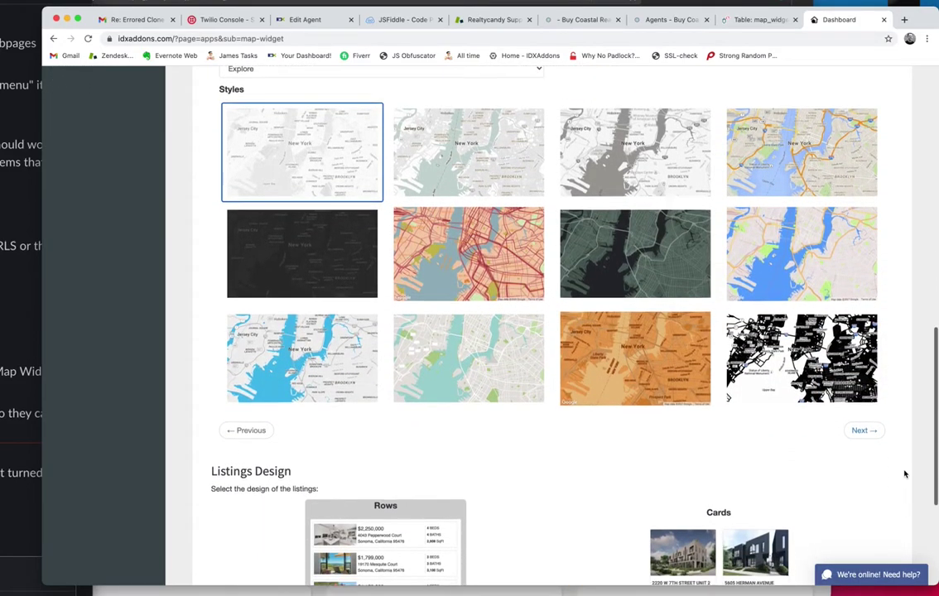
{"action": "scroll", "coordinate": [906, 474], "scroll_direction": "down", "scroll_amount": 4}
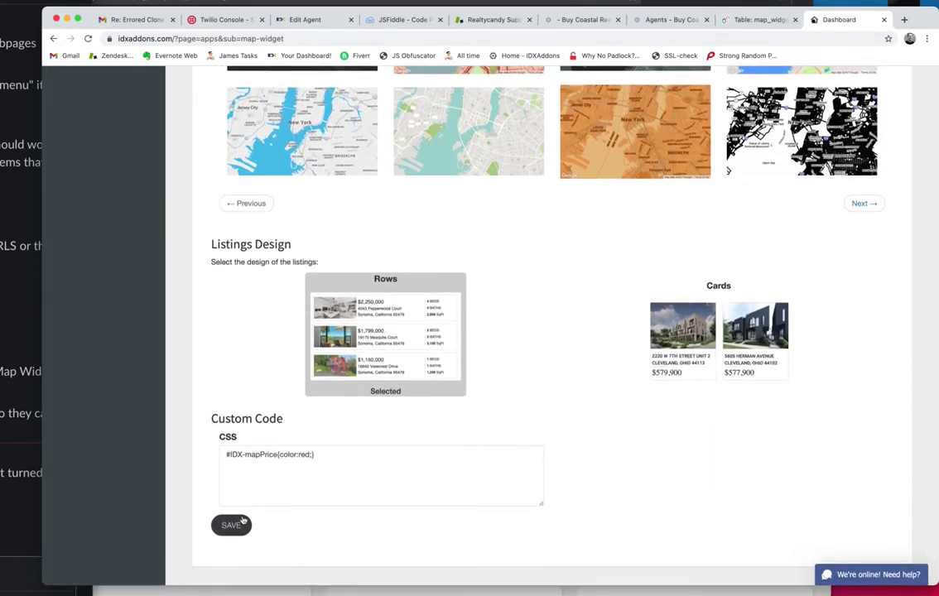
{"action": "scroll", "coordinate": [451, 340], "scroll_direction": "up", "scroll_amount": 5}
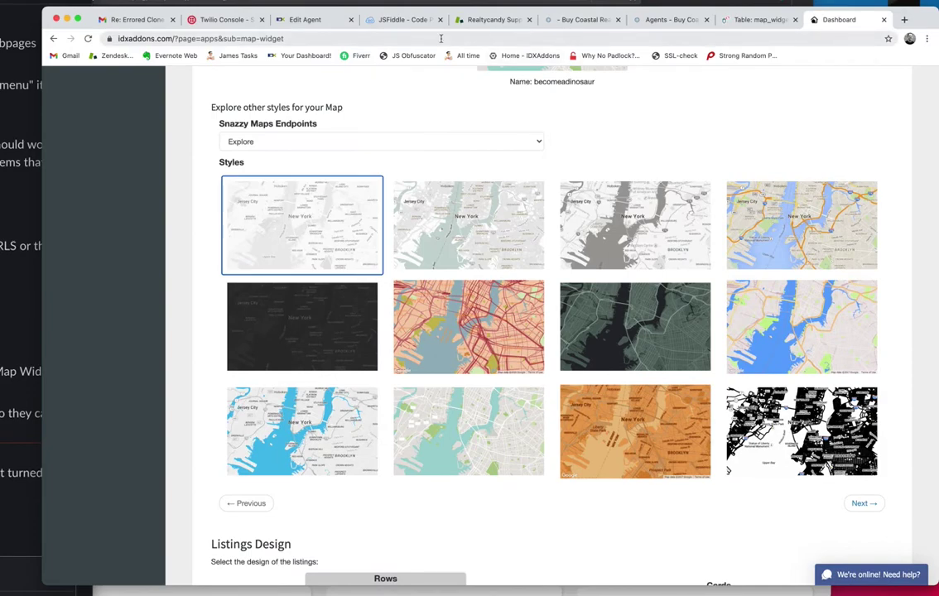
{"action": "left_click", "coordinate": [389, 19]}
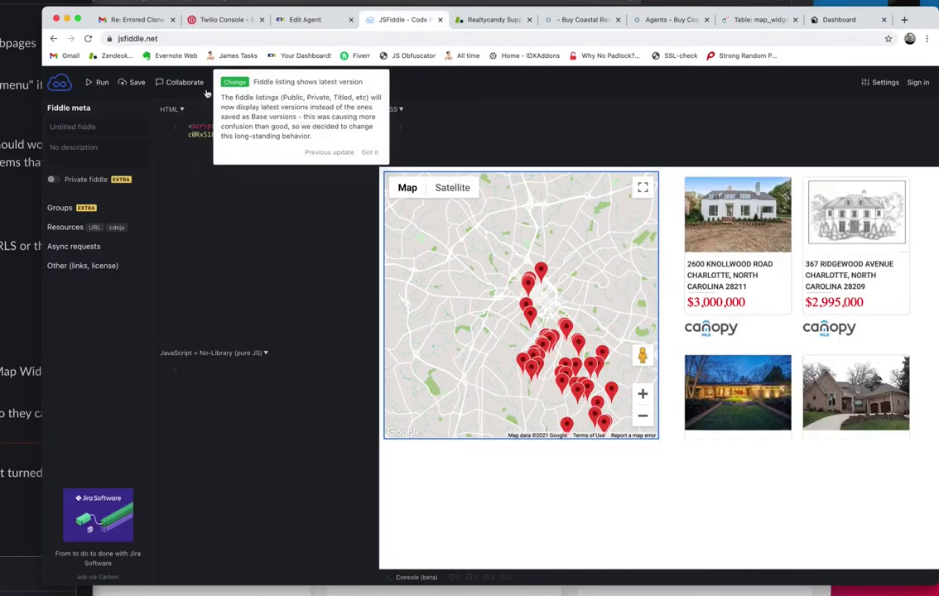
Step: Rerun the fiddle, zoom the map out two levels, and scroll the row listings
{"action": "left_click", "coordinate": [98, 83]}
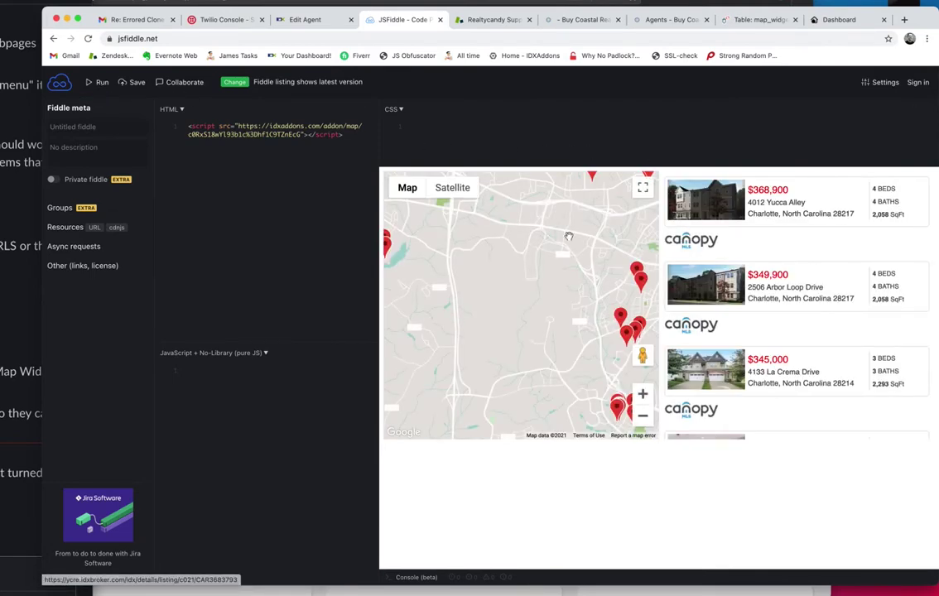
{"action": "left_click", "coordinate": [643, 416]}
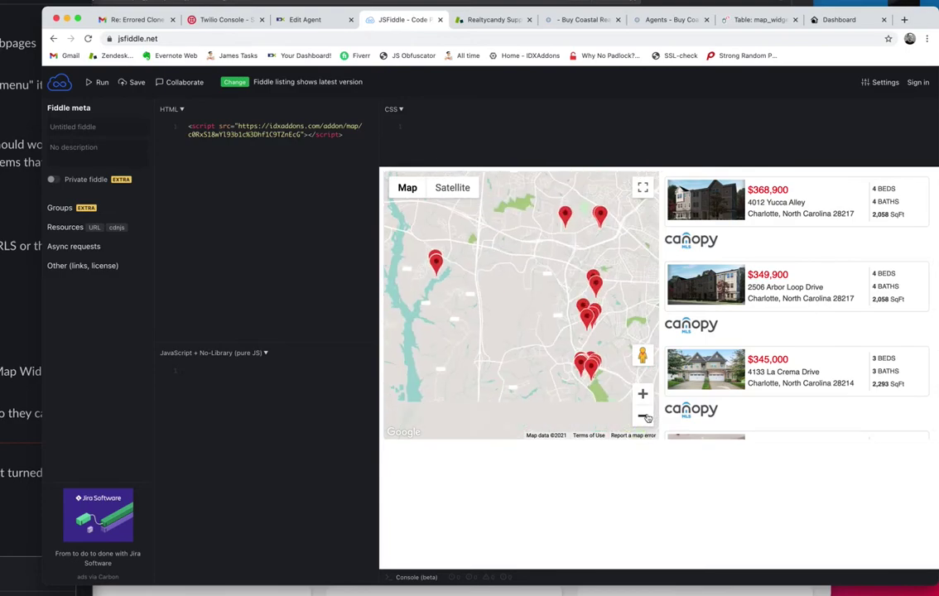
{"action": "left_click", "coordinate": [643, 416]}
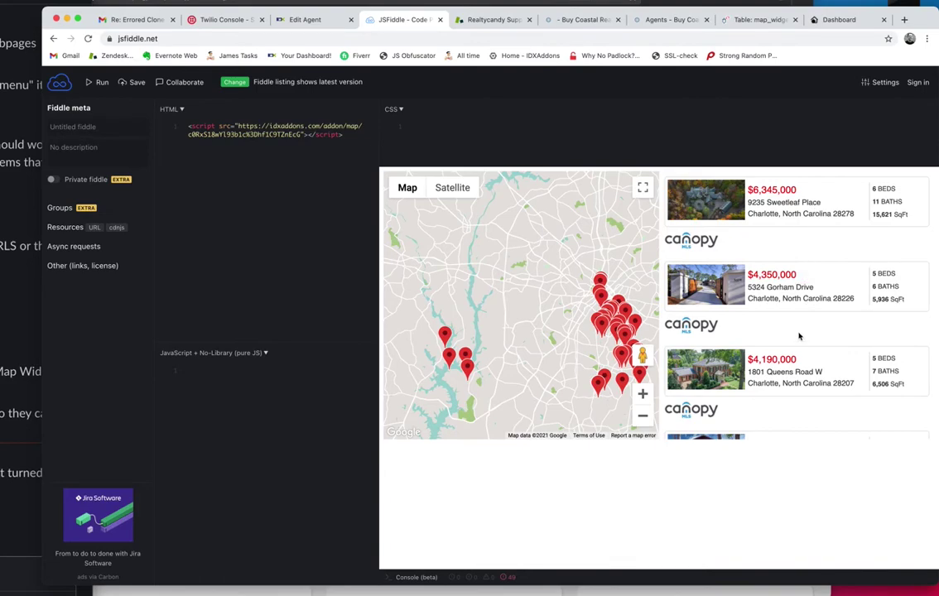
{"action": "scroll", "coordinate": [798, 331], "scroll_direction": "down", "scroll_amount": 5}
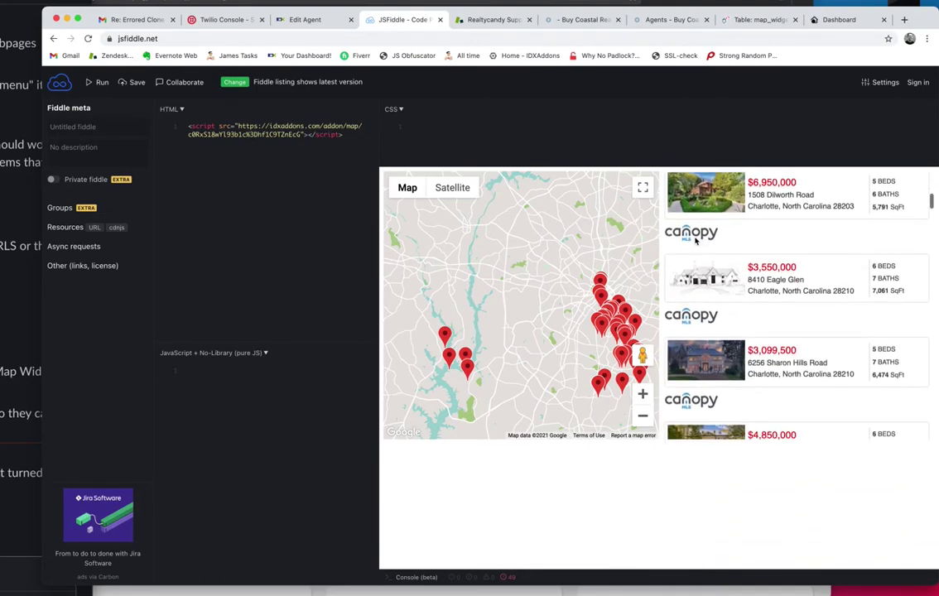
{"action": "scroll", "coordinate": [785, 352], "scroll_direction": "down", "scroll_amount": 6}
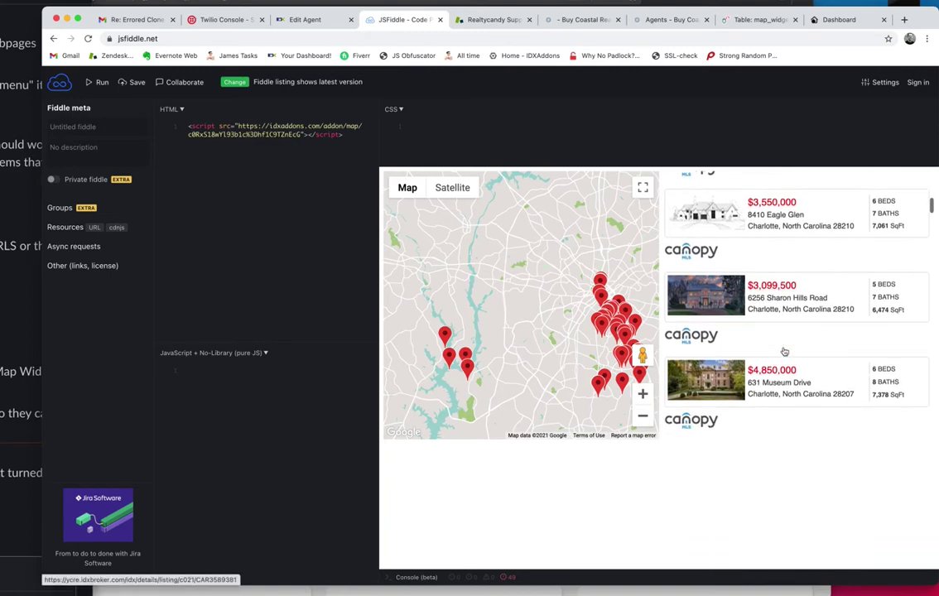